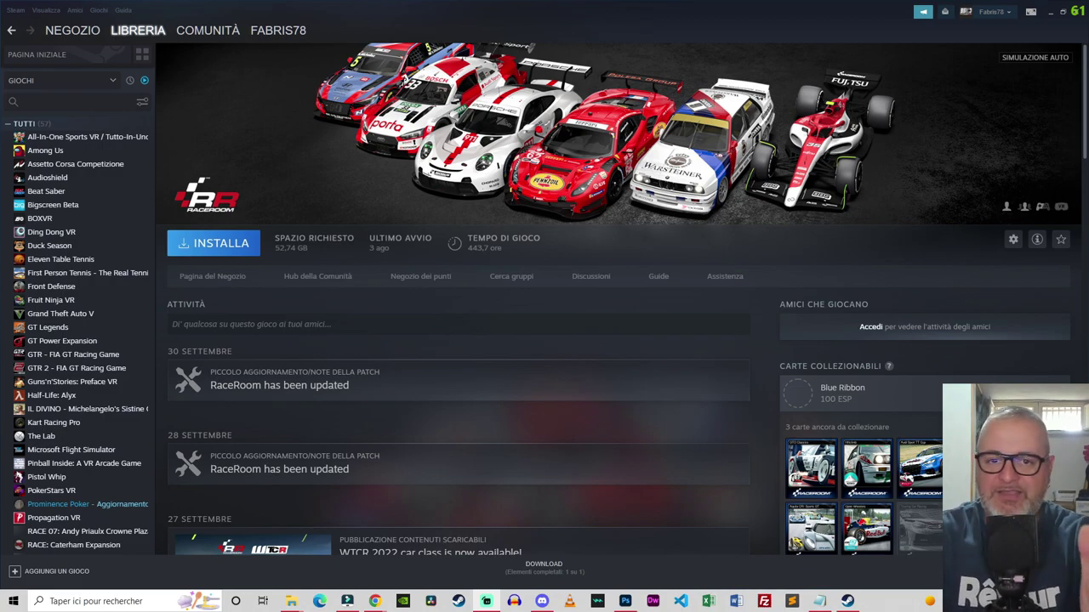
# Step: Filter the Steam library to STRUMENTI instead of GIOCHI and open RaceRoom Dedicated Server
pyautogui.click(111, 81)
pyautogui.click(40, 128)
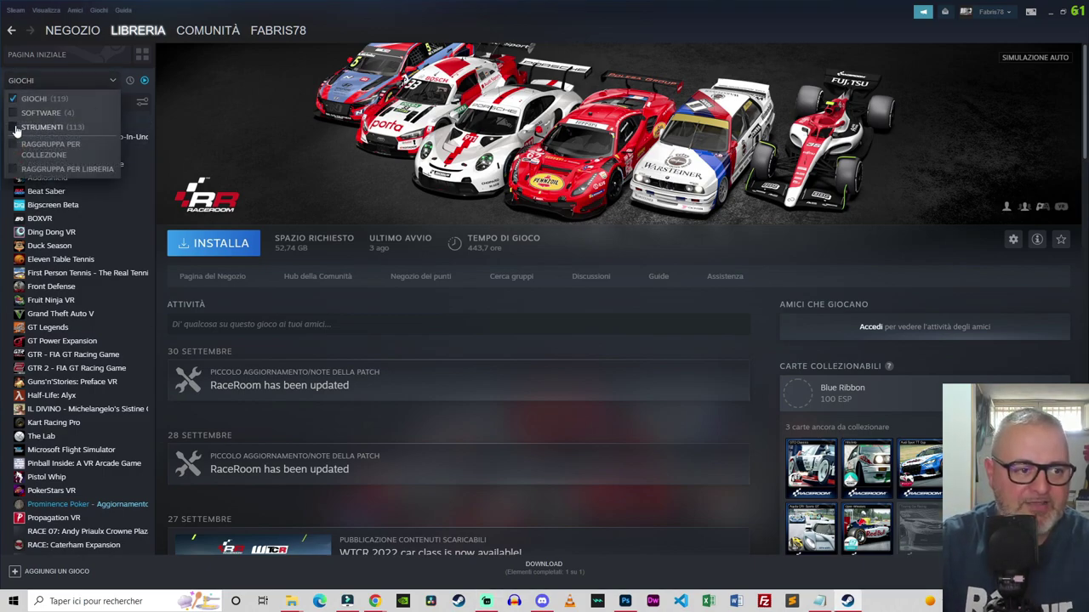
pyautogui.click(34, 99)
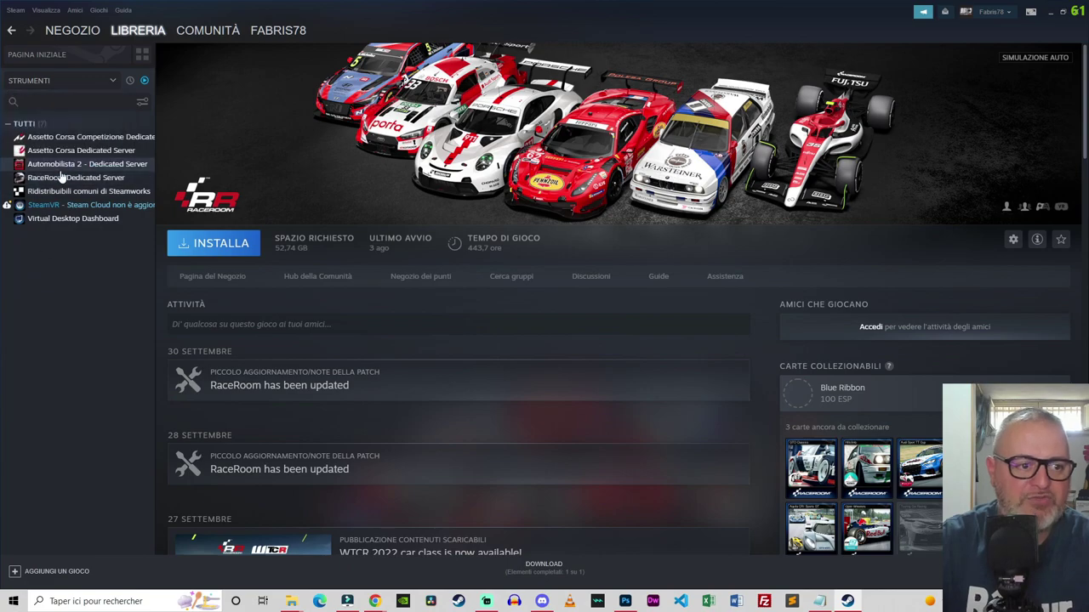
pyautogui.click(61, 178)
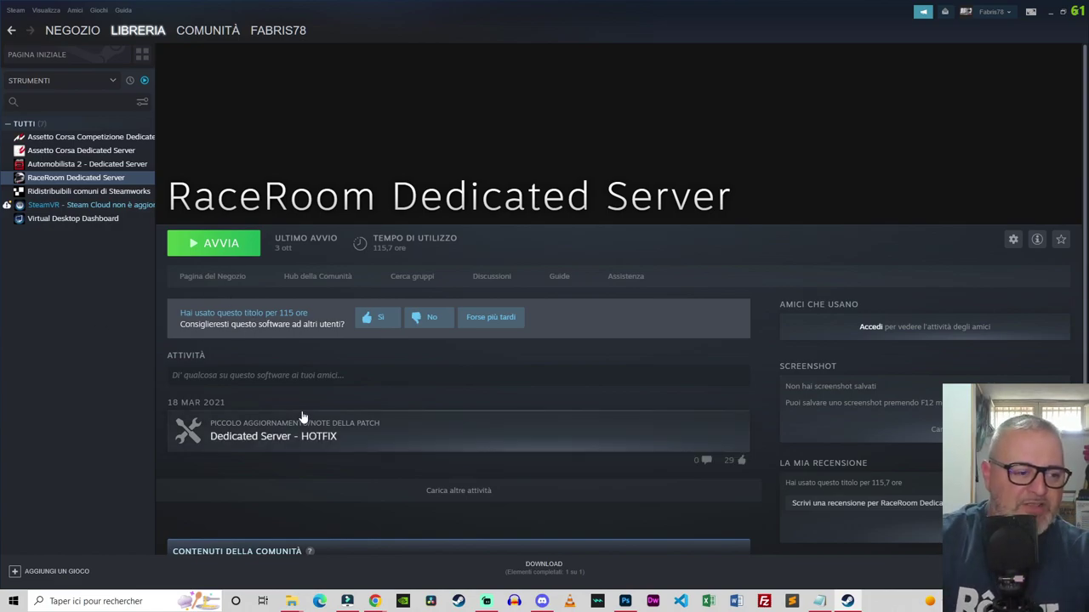
# Step: In Chrome, glance at the SteamCMD wiki tab, then return to SteamDB's App 354060 page
pyautogui.moveTo(374, 601)
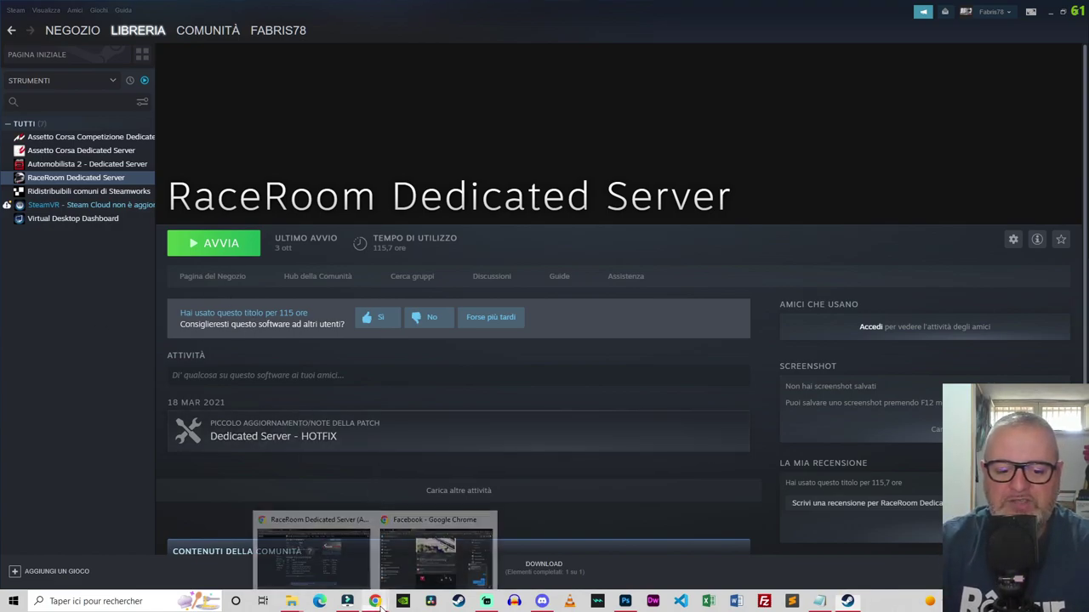
pyautogui.click(336, 546)
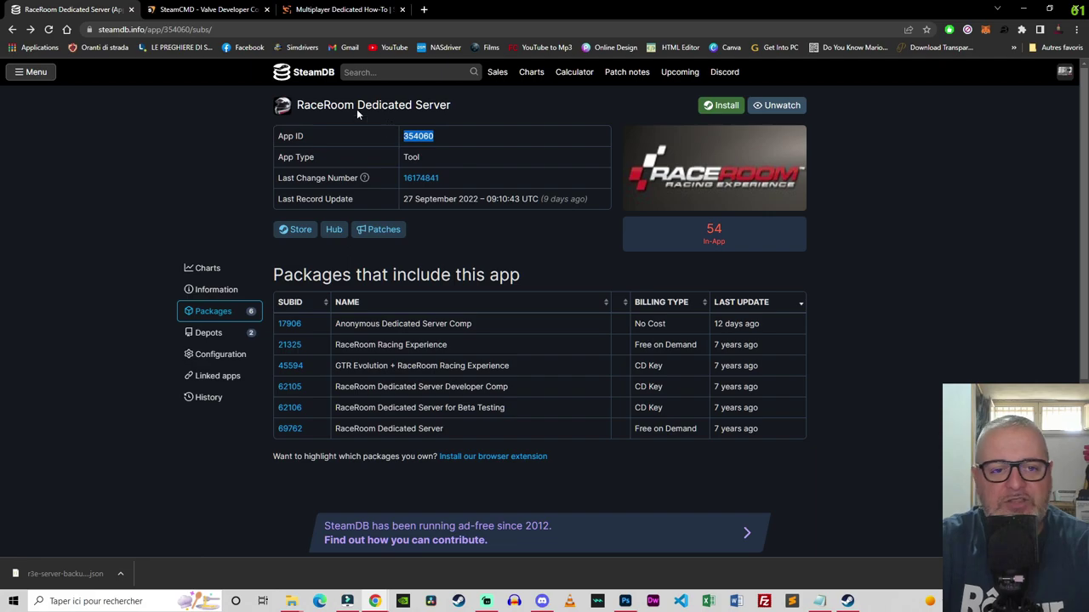
pyautogui.click(196, 10)
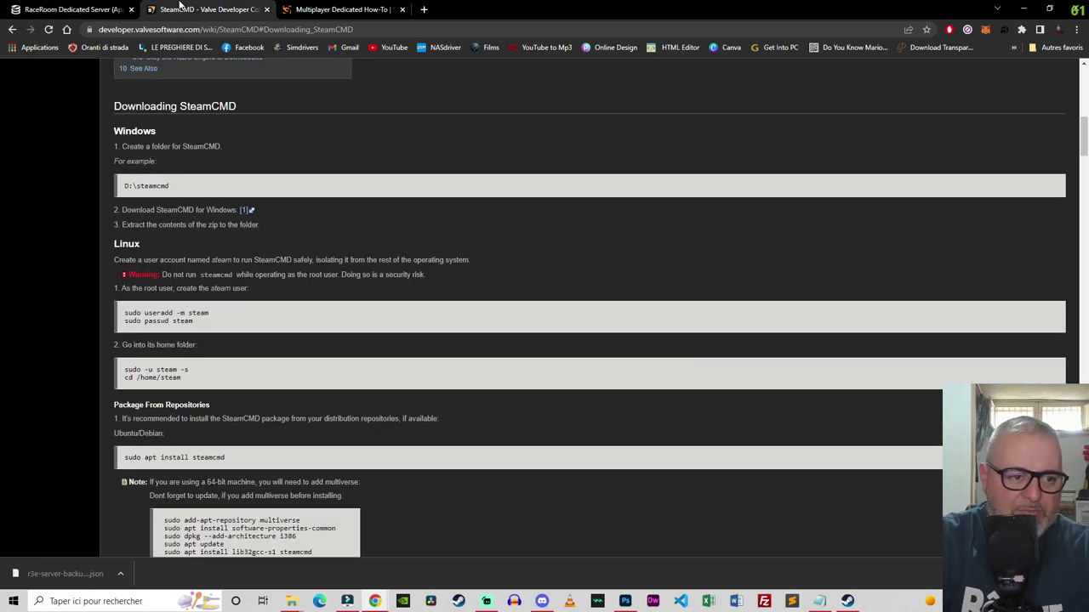
pyautogui.doubleClick(208, 106)
pyautogui.click(85, 9)
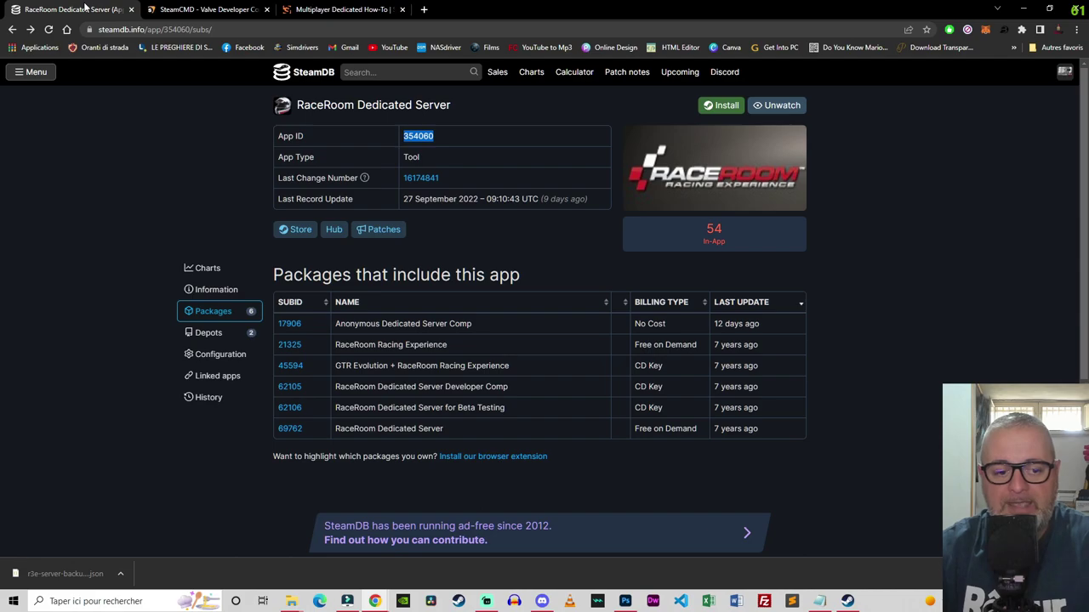
# Step: Extract steamcmd.zip in Téléchargements into a steamcmd folder
pyautogui.click(291, 601)
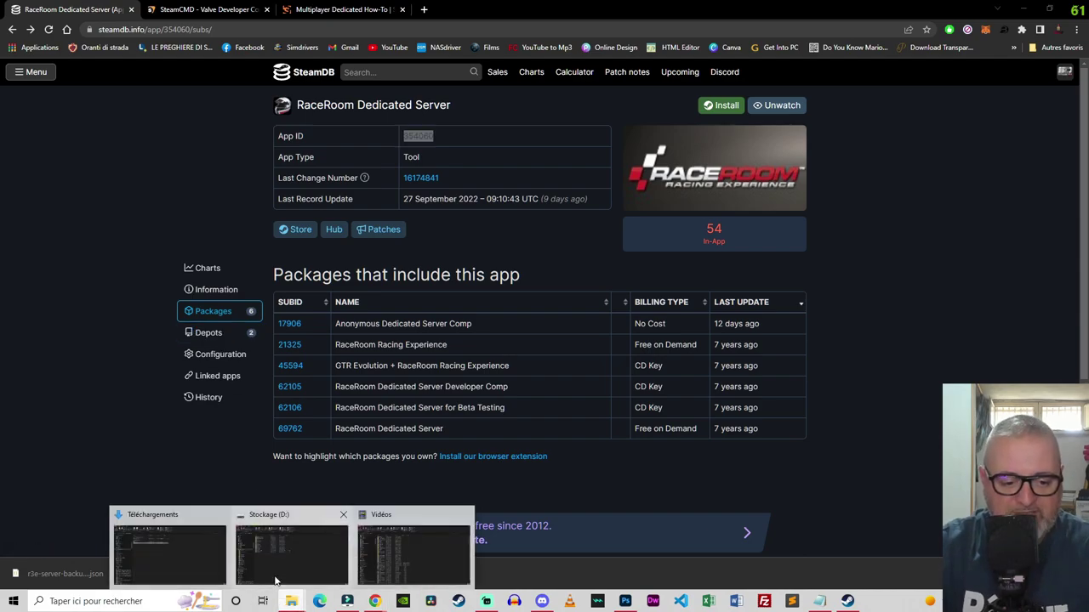
pyautogui.click(169, 551)
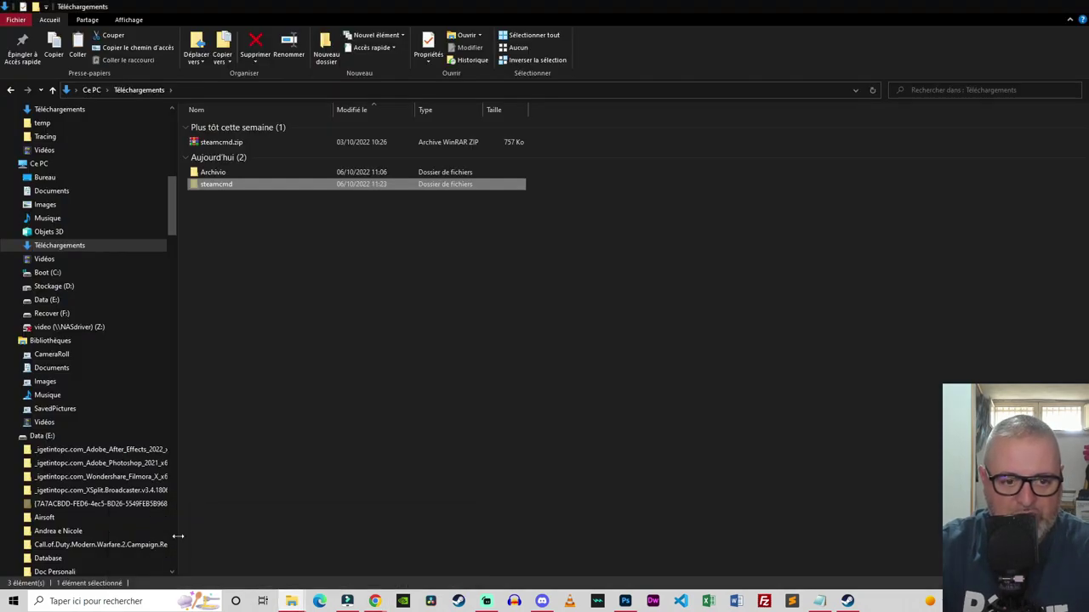
pyautogui.click(231, 142)
pyautogui.rightClick(231, 142)
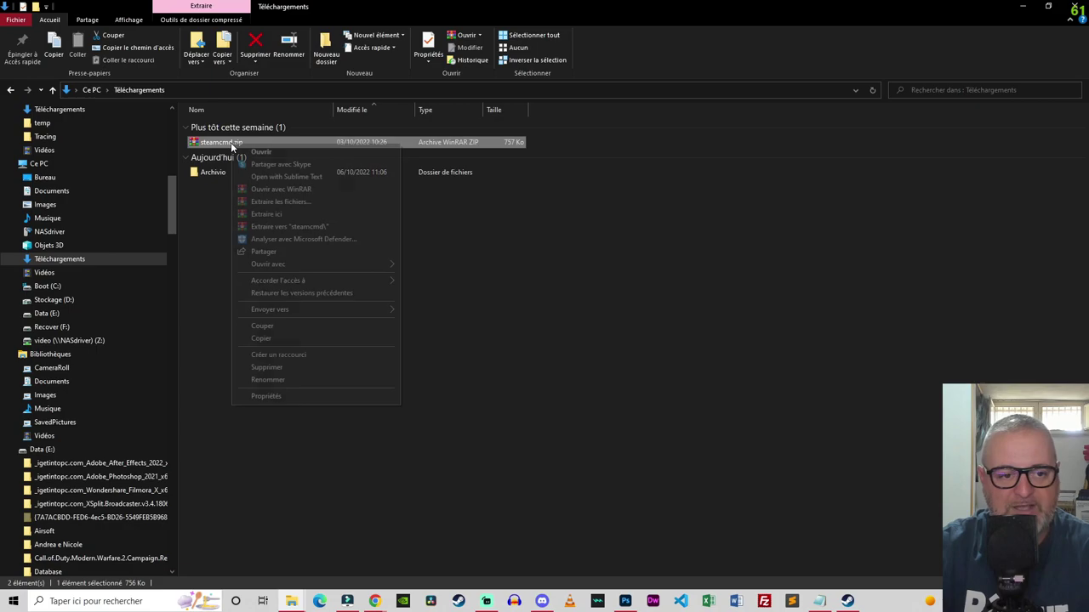
pyautogui.click(255, 226)
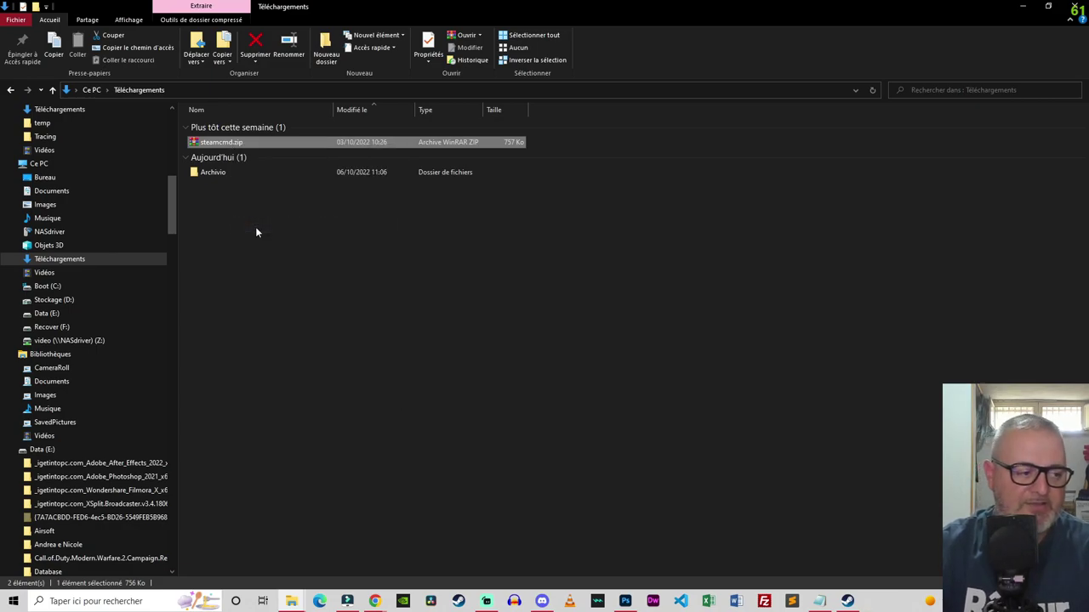
# Step: Refresh the Téléchargements view and cut the new steamcmd folder
pyautogui.rightClick(250, 225)
pyautogui.click(277, 274)
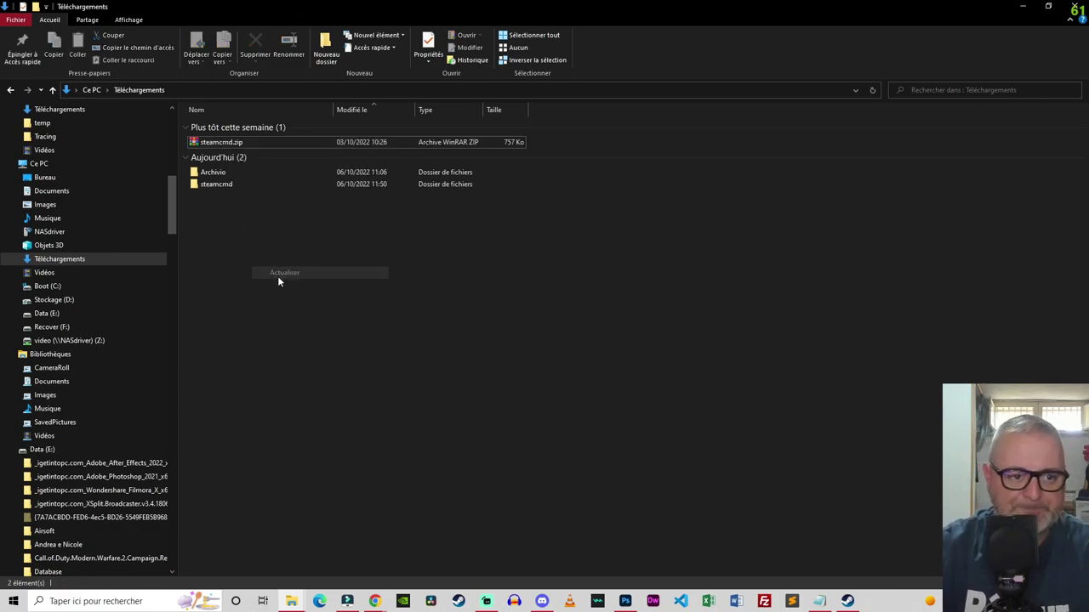
pyautogui.click(224, 187)
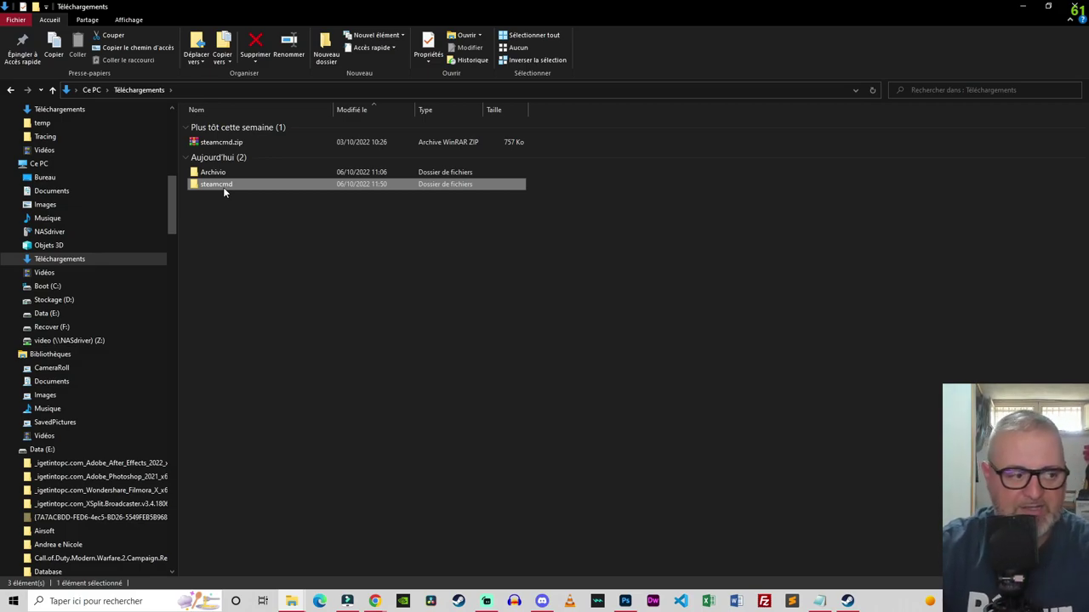
pyautogui.rightClick(221, 182)
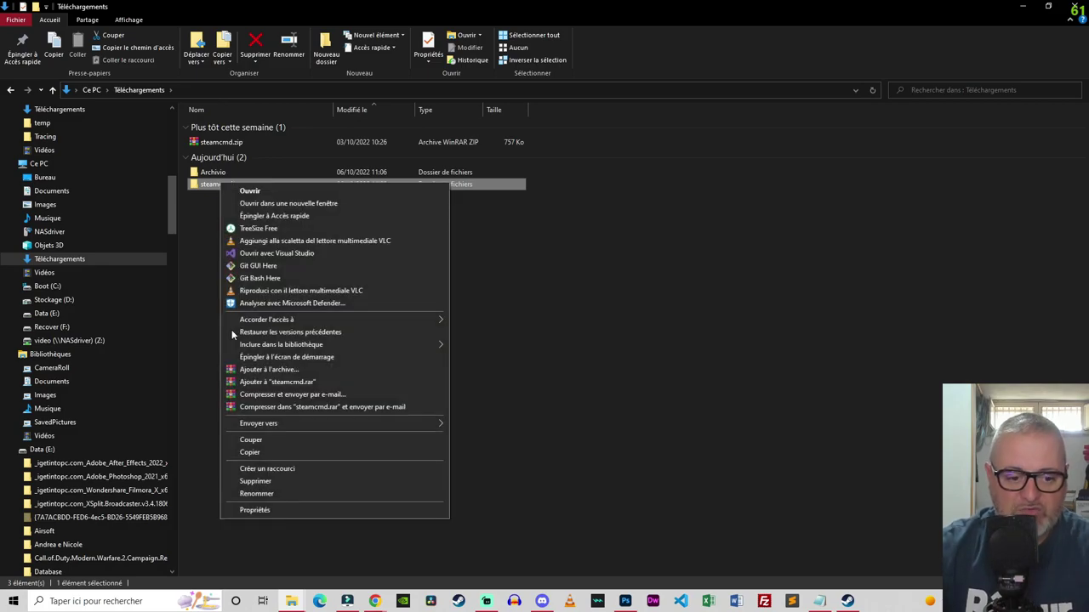
pyautogui.click(250, 440)
# Step: Paste the steamcmd folder into Stockage (D:), cancelling replacement of existing files
pyautogui.moveTo(291, 602)
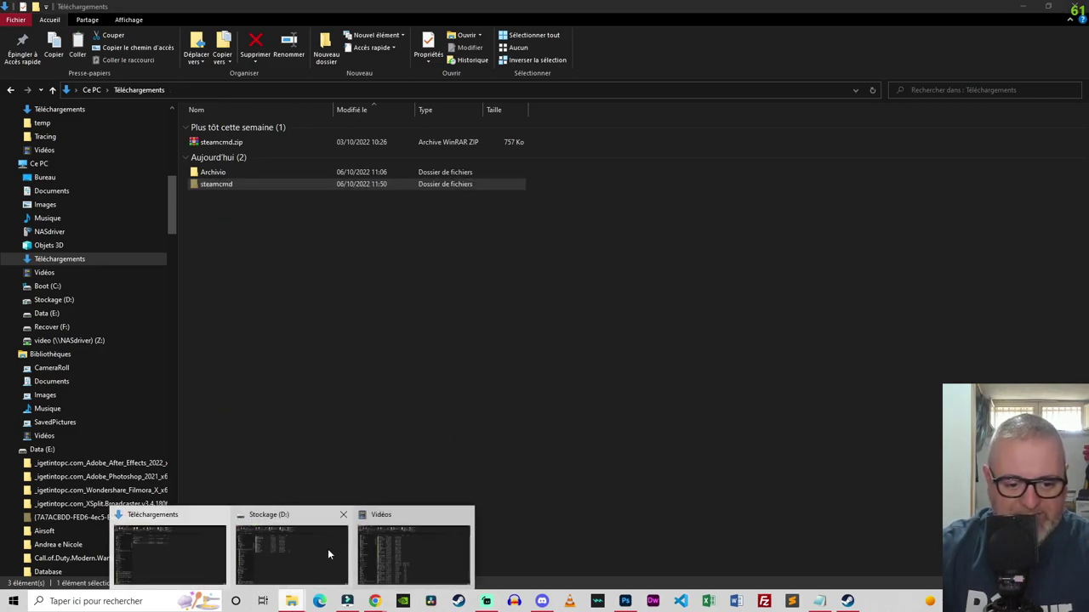
pyautogui.click(274, 547)
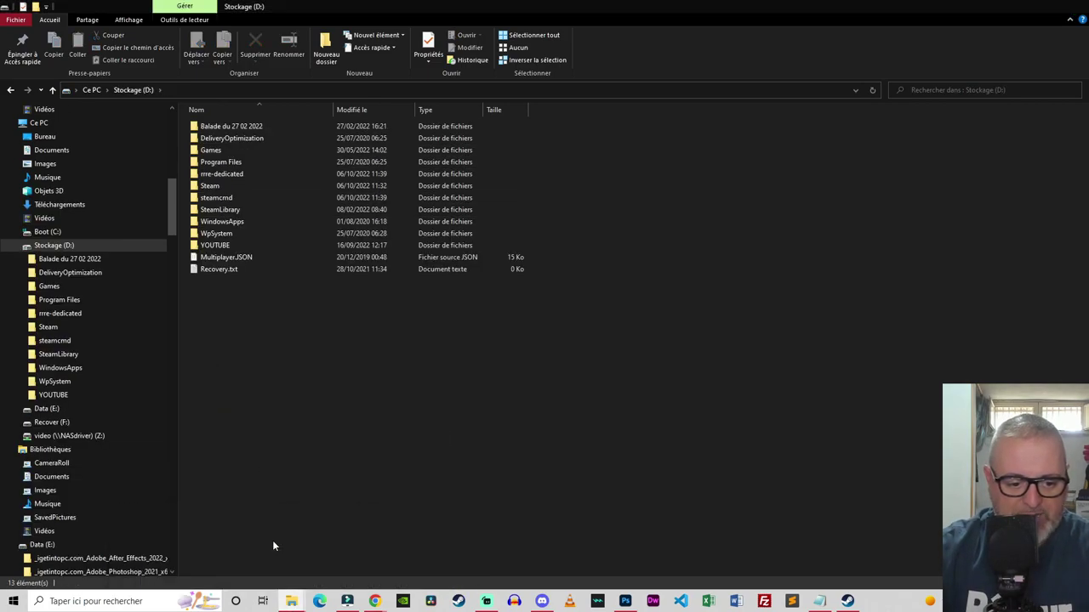
pyautogui.rightClick(338, 426)
pyautogui.click(294, 413)
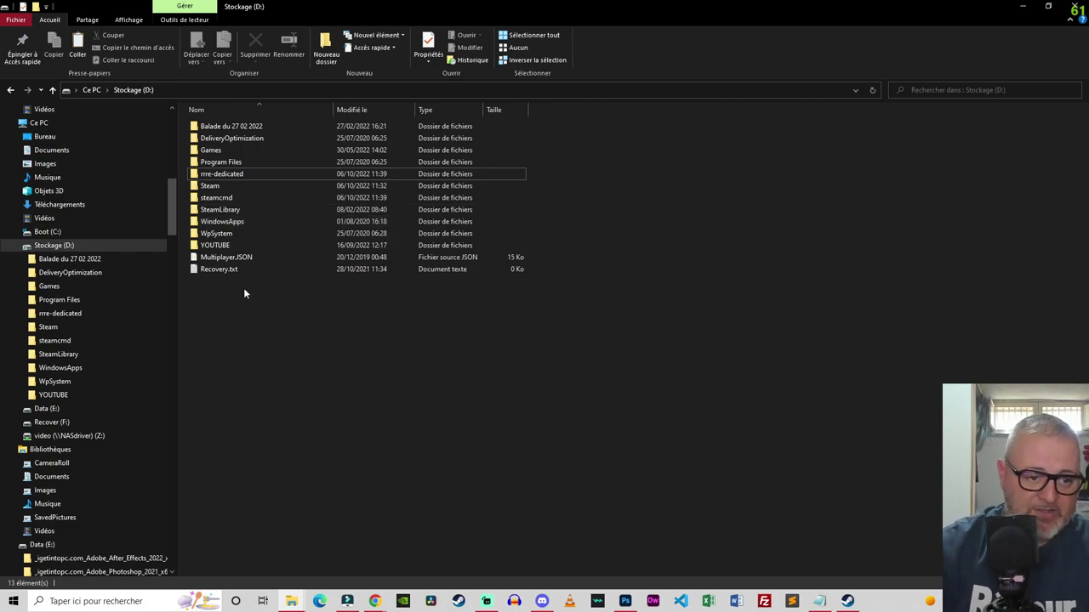
pyautogui.rightClick(238, 376)
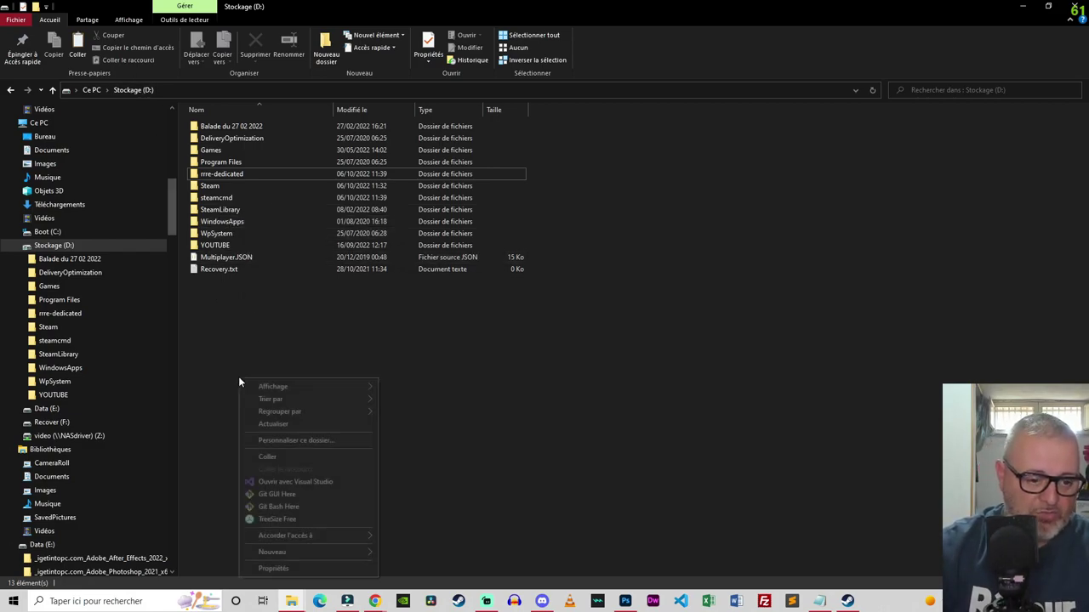
pyautogui.click(266, 458)
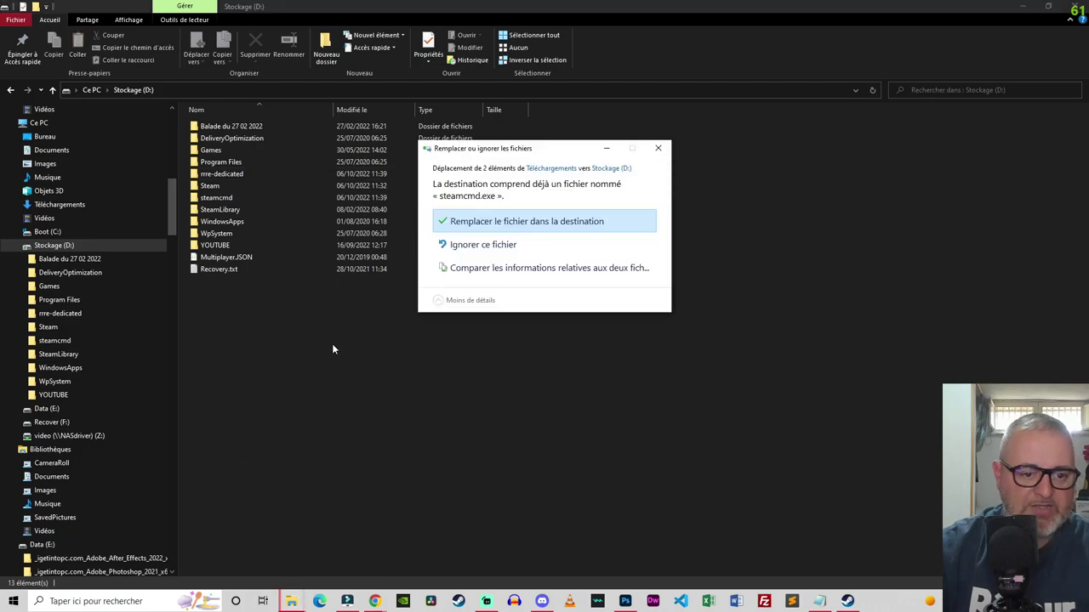
pyautogui.click(655, 151)
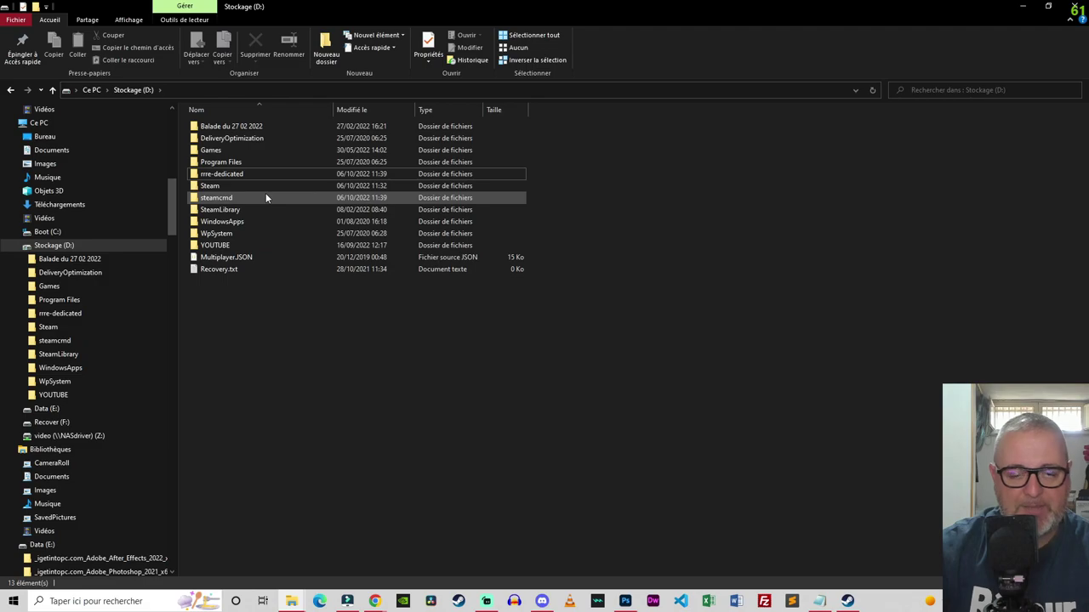
# Step: Confirm steamcmd.exe is inside D:\steamcmd, then go back to the drive root
pyautogui.doubleClick(265, 197)
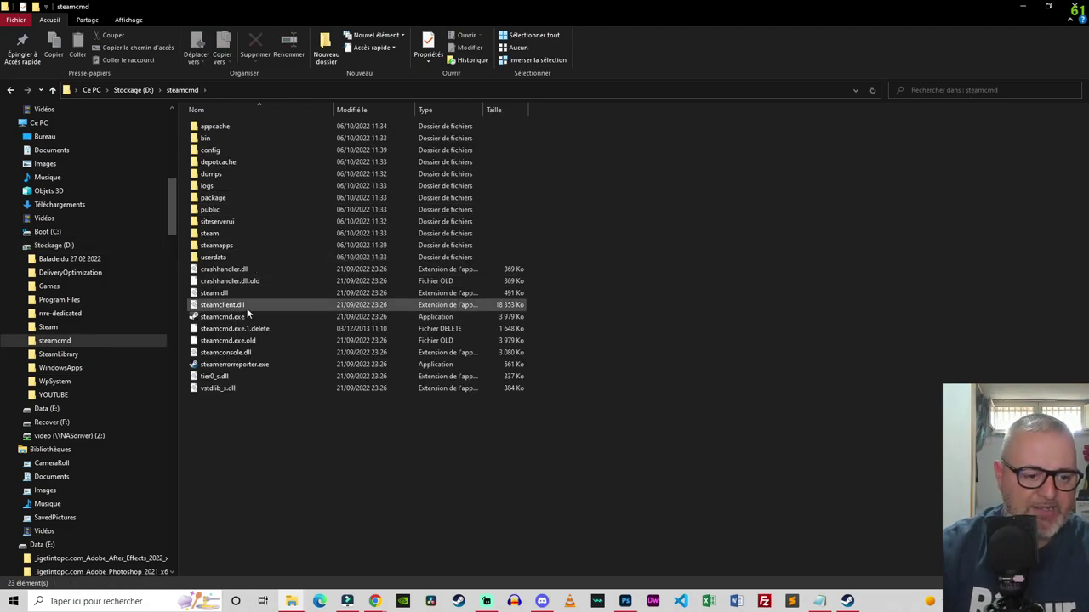
pyautogui.click(233, 319)
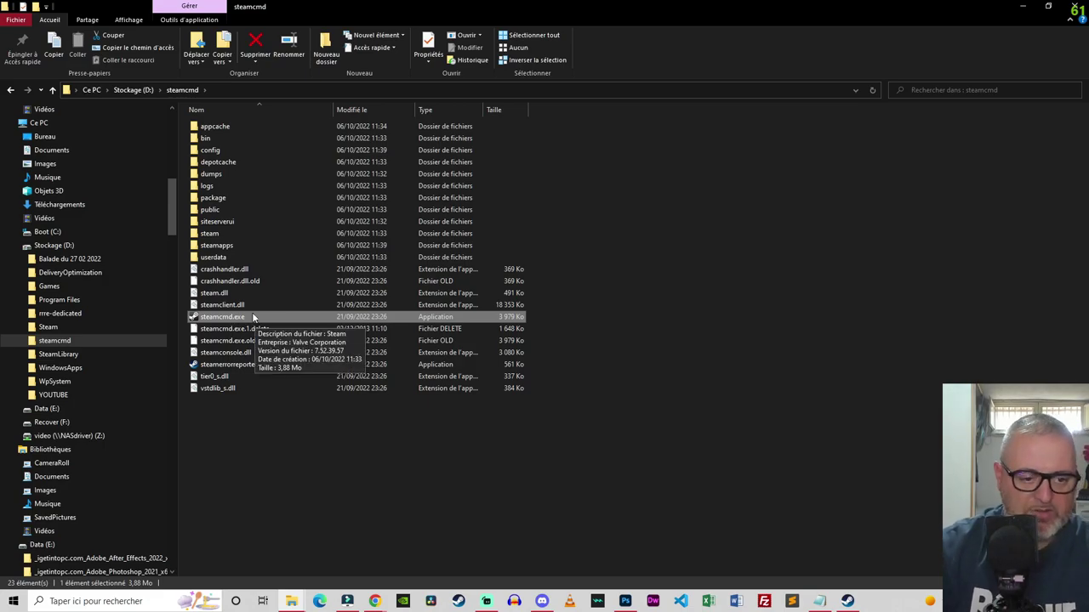
pyautogui.press('BackSpace')
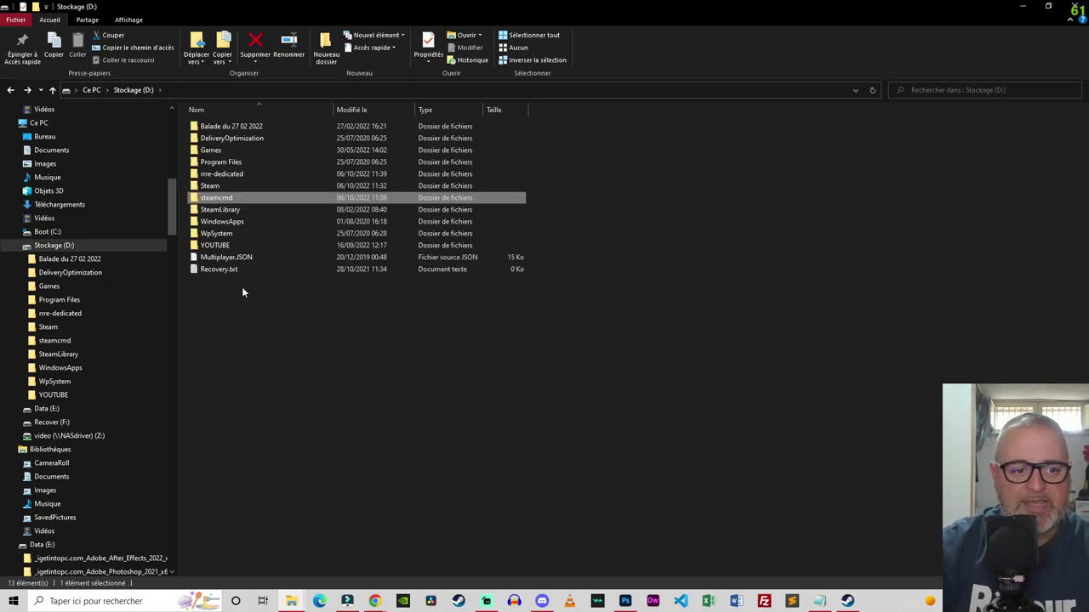
pyautogui.click(118, 600)
# Step: Launch Command Prompt beside Explorer and switch it to the root of drive D:
pyautogui.write('cmd')
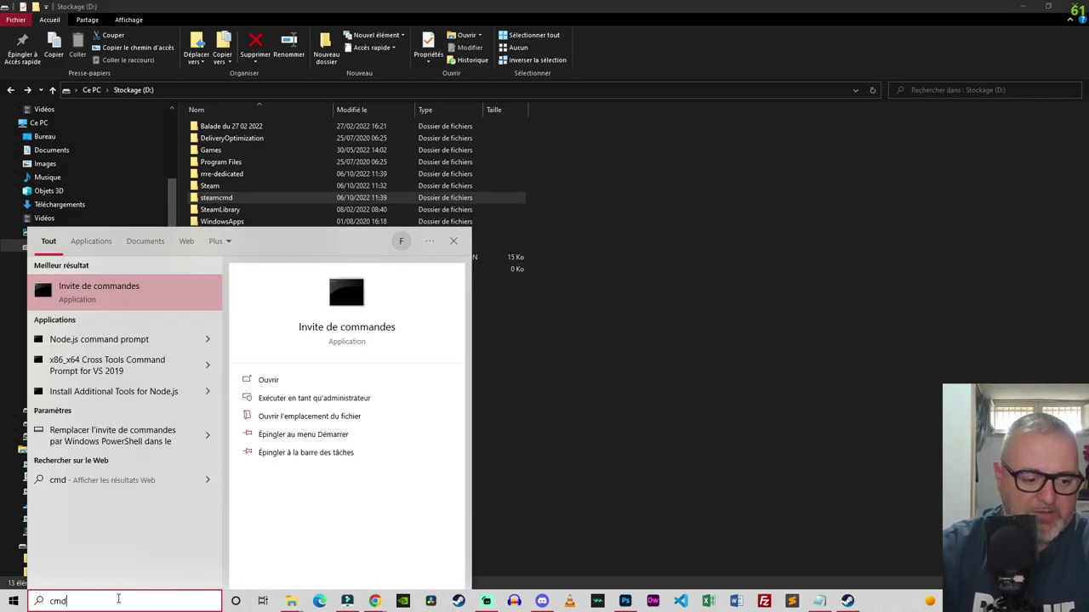
pyautogui.press('Return')
pyautogui.moveTo(214, 69); pyautogui.dragTo(485, 253)
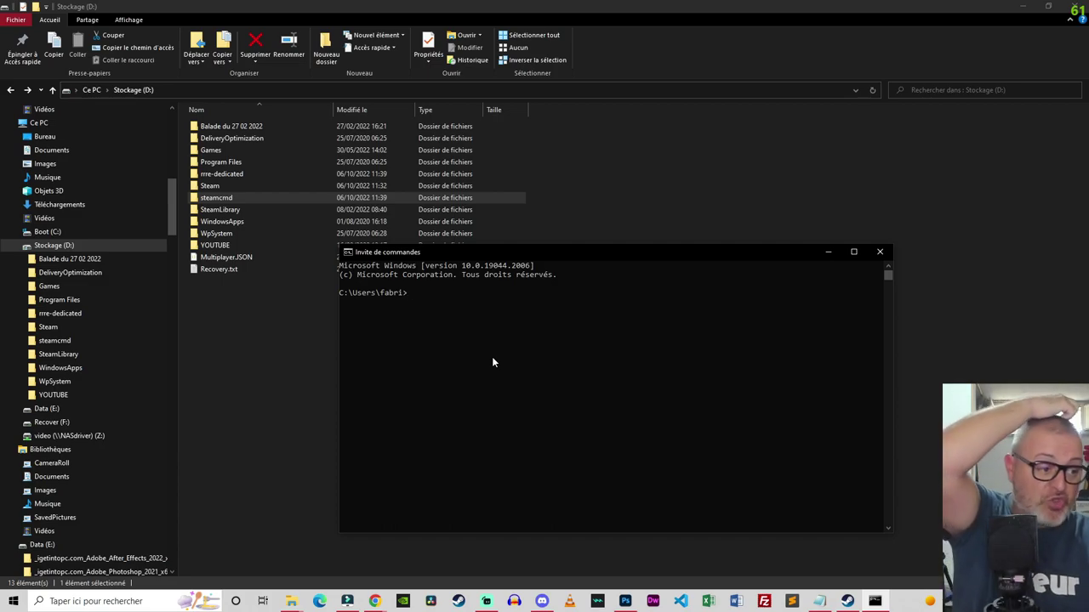
pyautogui.write('c')
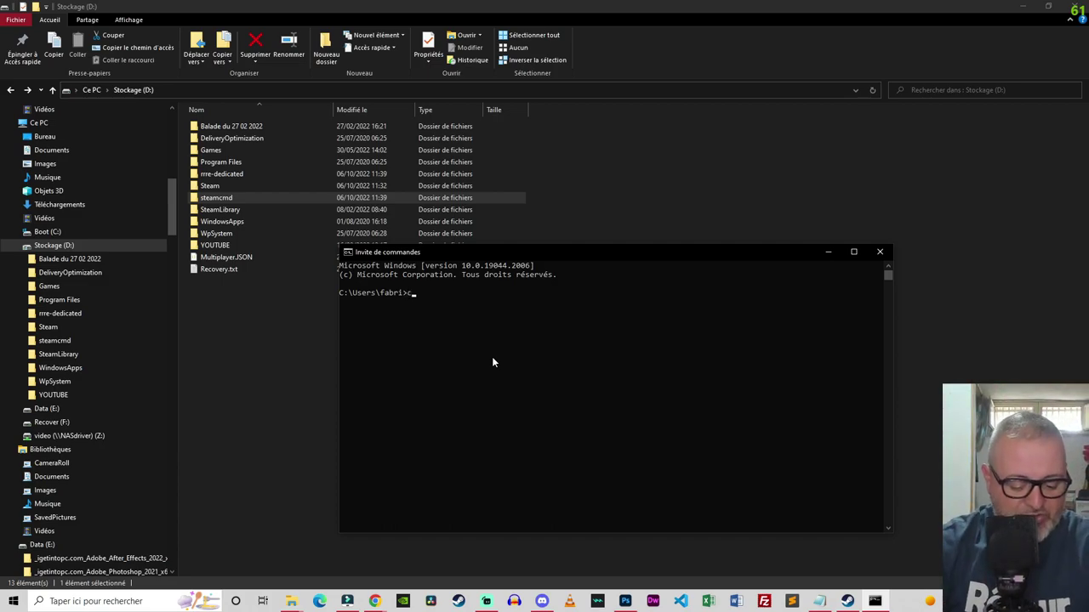
pyautogui.write('d \\')
pyautogui.press('Return')
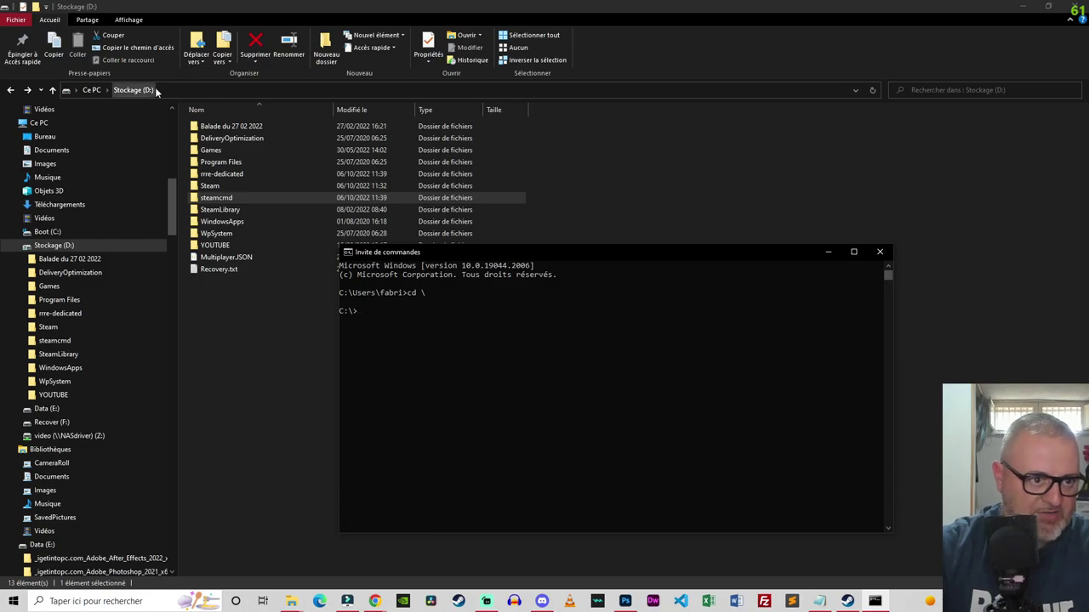
pyautogui.write('d:')
pyautogui.press('Return')
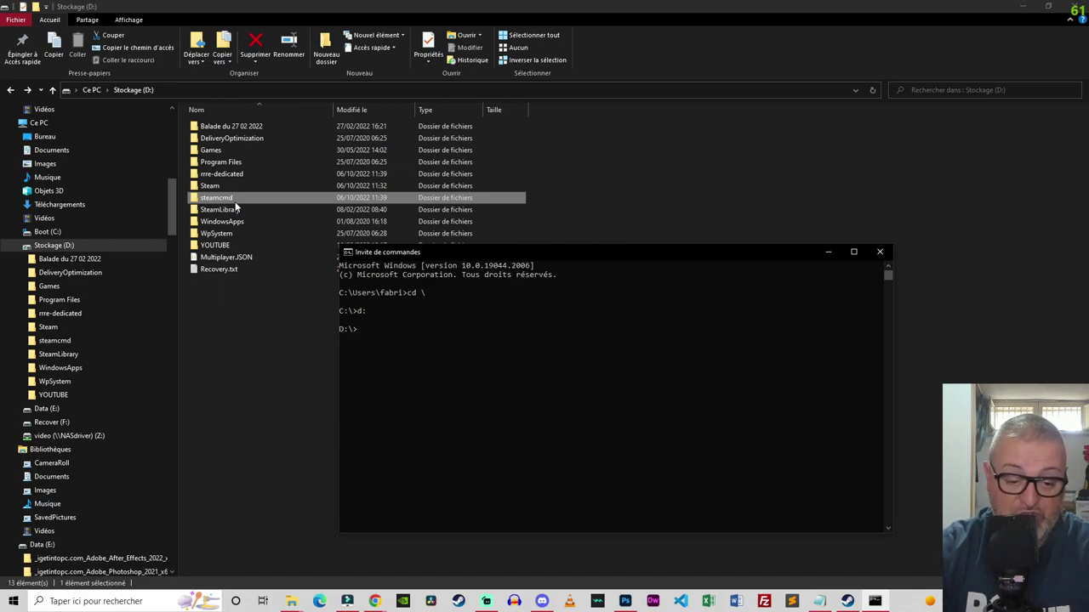
# Step: Enter D:\steamcmd with cd steamcmd and list it with dir, comparing against Explorer
pyautogui.write('cd')
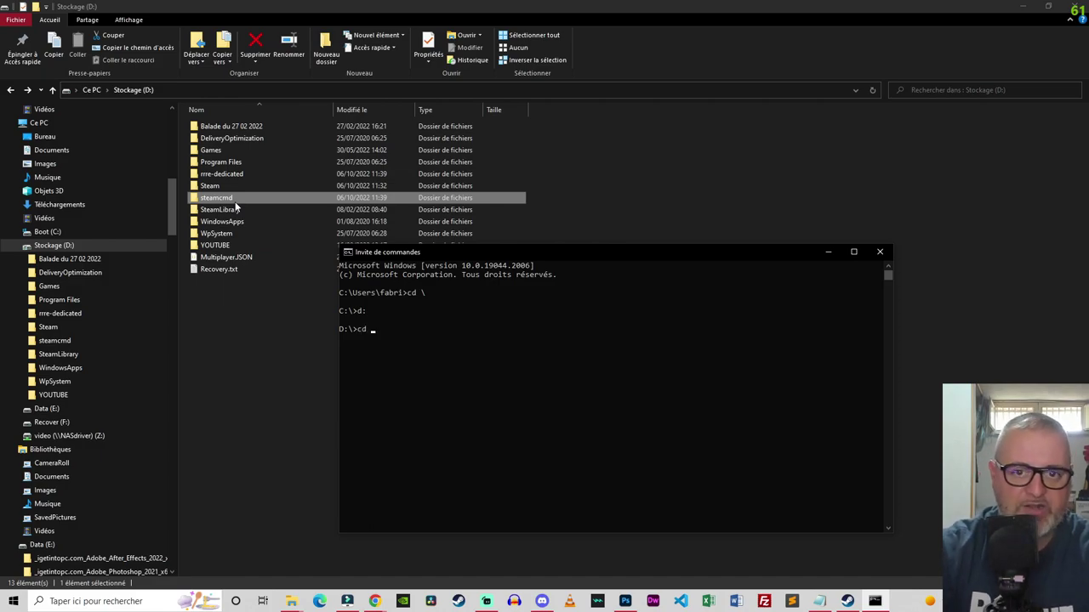
pyautogui.write(' s')
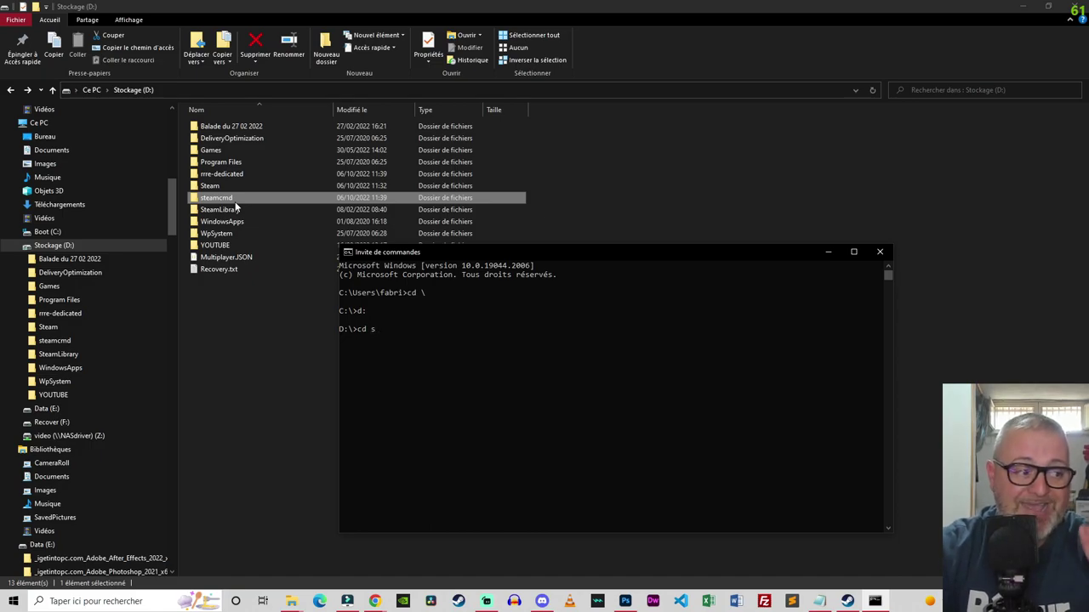
pyautogui.write('teamcmd')
pyautogui.press('Return')
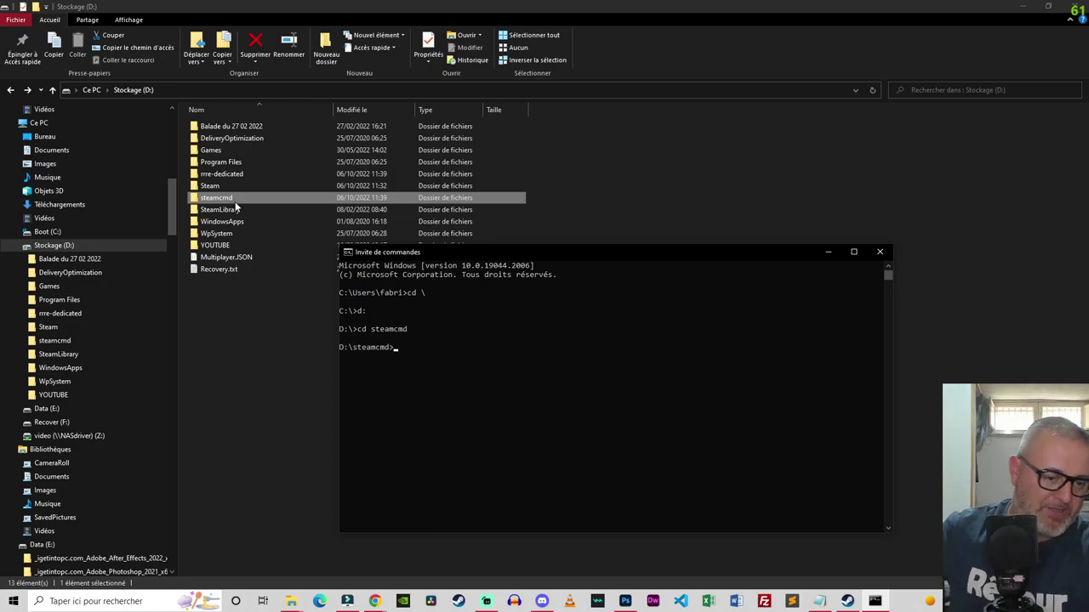
pyautogui.write('dir')
pyautogui.press('Return')
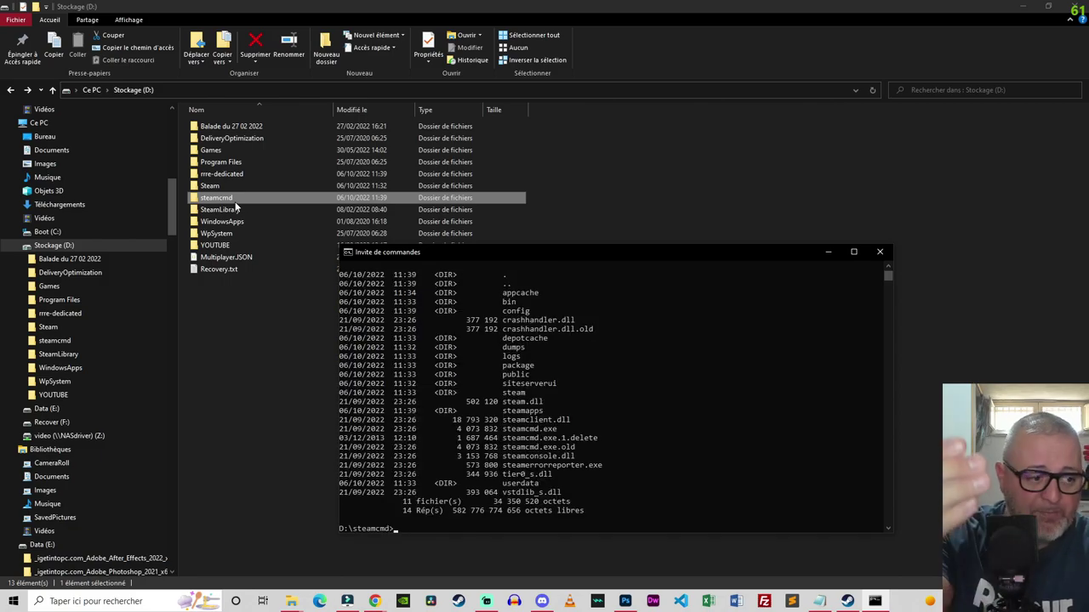
pyautogui.doubleClick(235, 202)
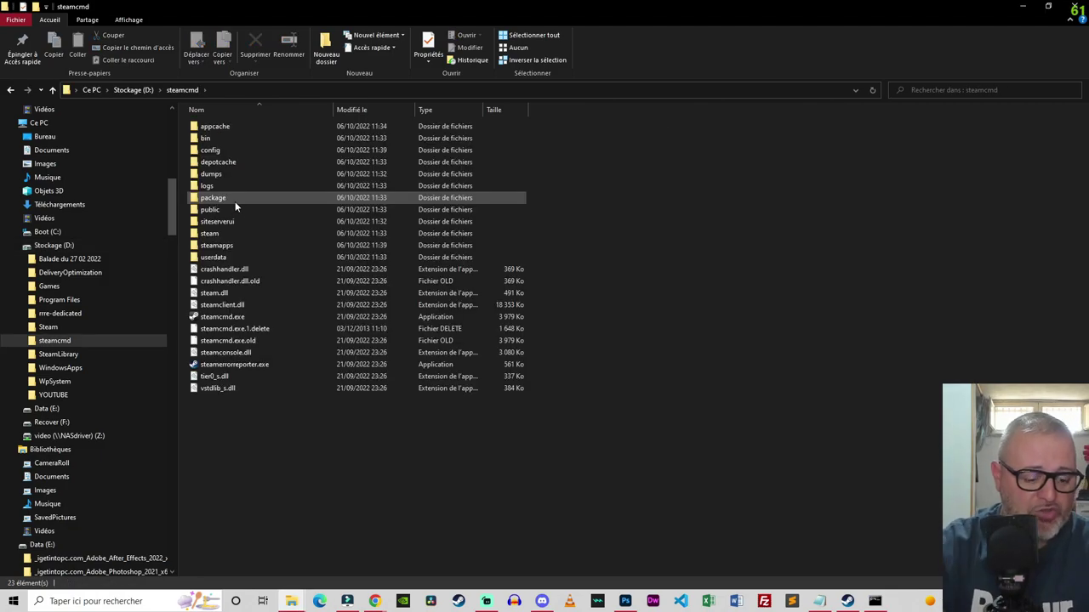
pyautogui.hotkey('alt', 'Tab')
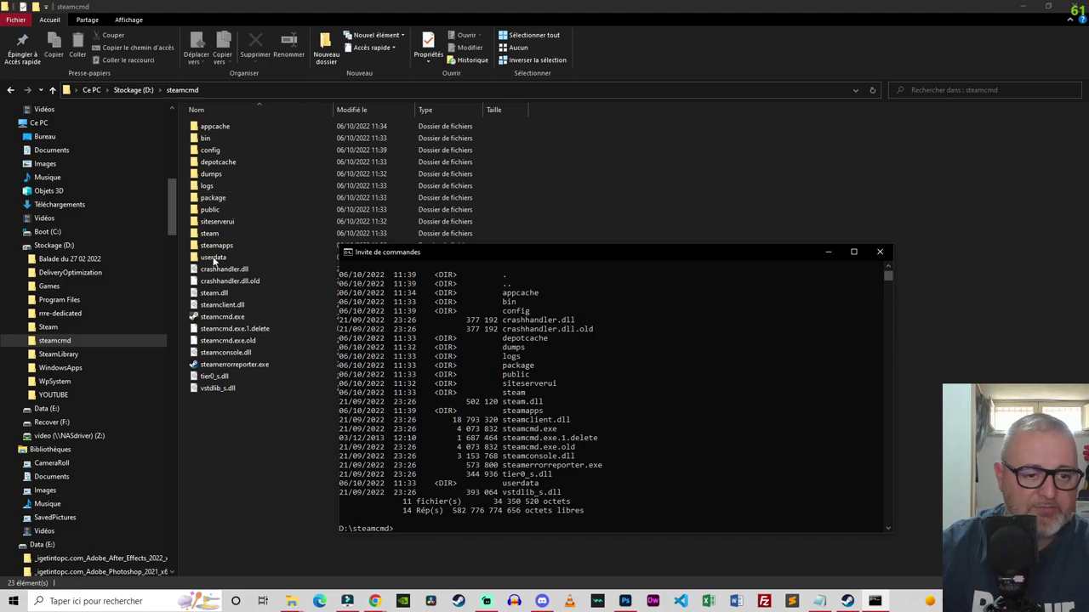
pyautogui.click(219, 388)
pyautogui.press('BackSpace')
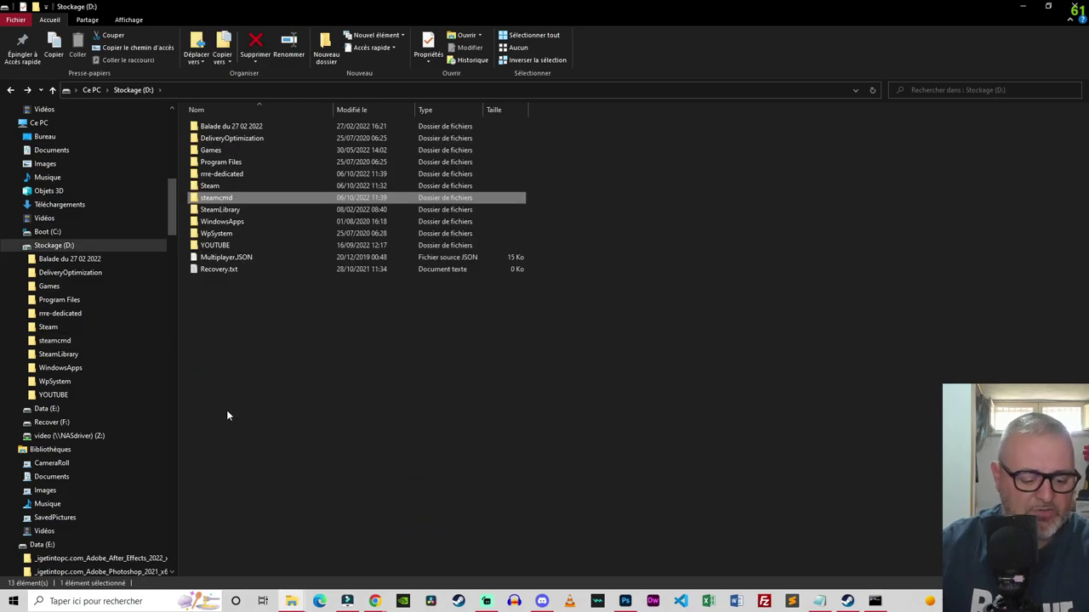
# Step: Clear the console with cls and paste the anonymous steamcmd install command for app 354060
pyautogui.hotkey('alt', 'Tab')
pyautogui.write('c')
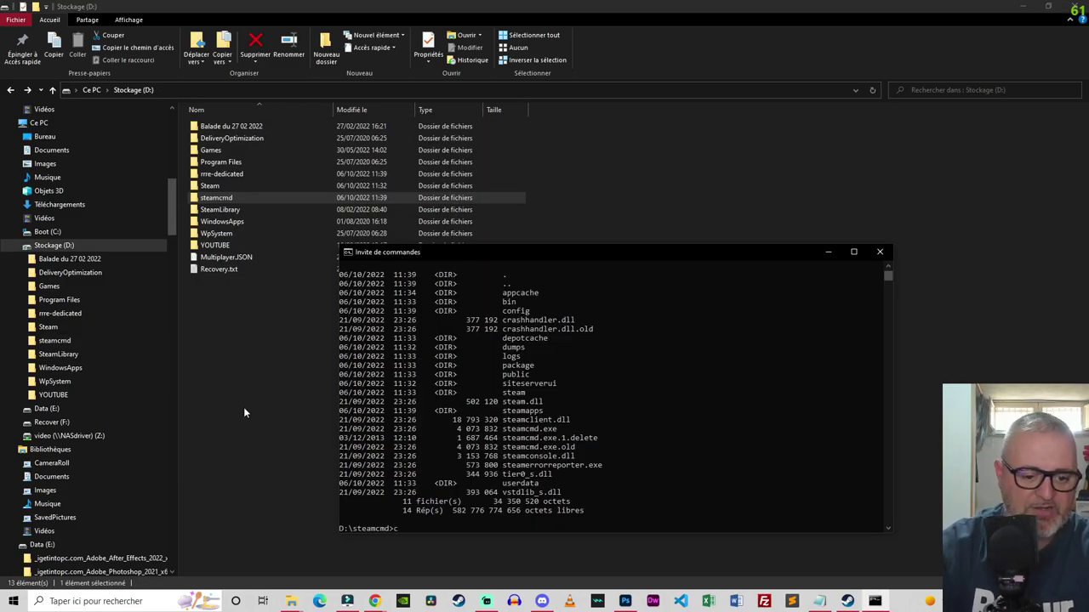
pyautogui.write('ls')
pyautogui.press('Return')
pyautogui.moveTo(505, 255)
pyautogui.mouseDown()
pyautogui.moveTo(491, 243)
pyautogui.moveTo(486, 303)
pyautogui.moveTo(500, 268)
pyautogui.mouseUp()
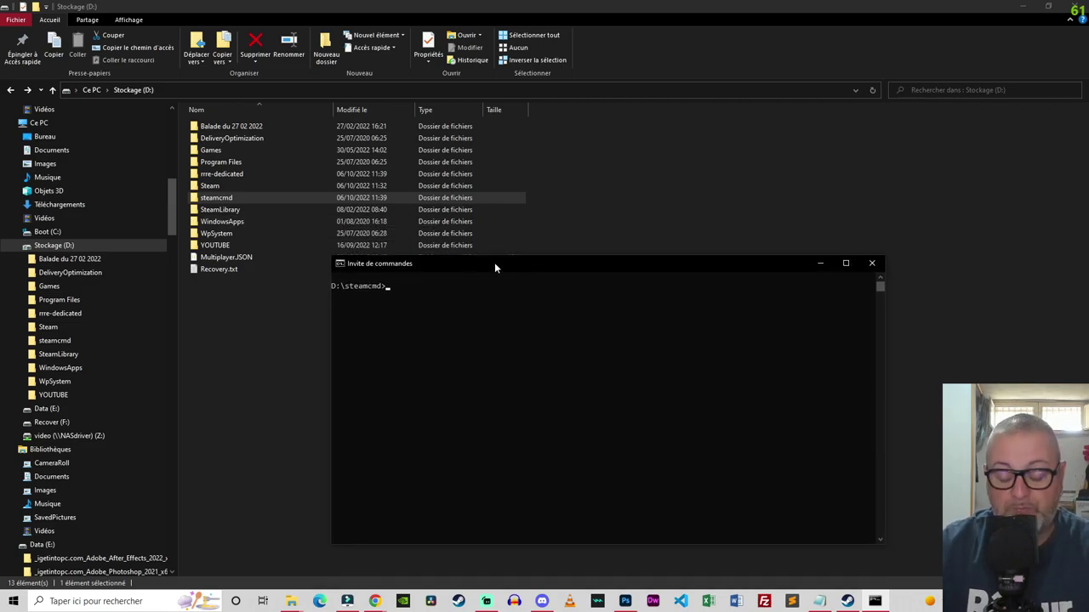
pyautogui.click(776, 595)
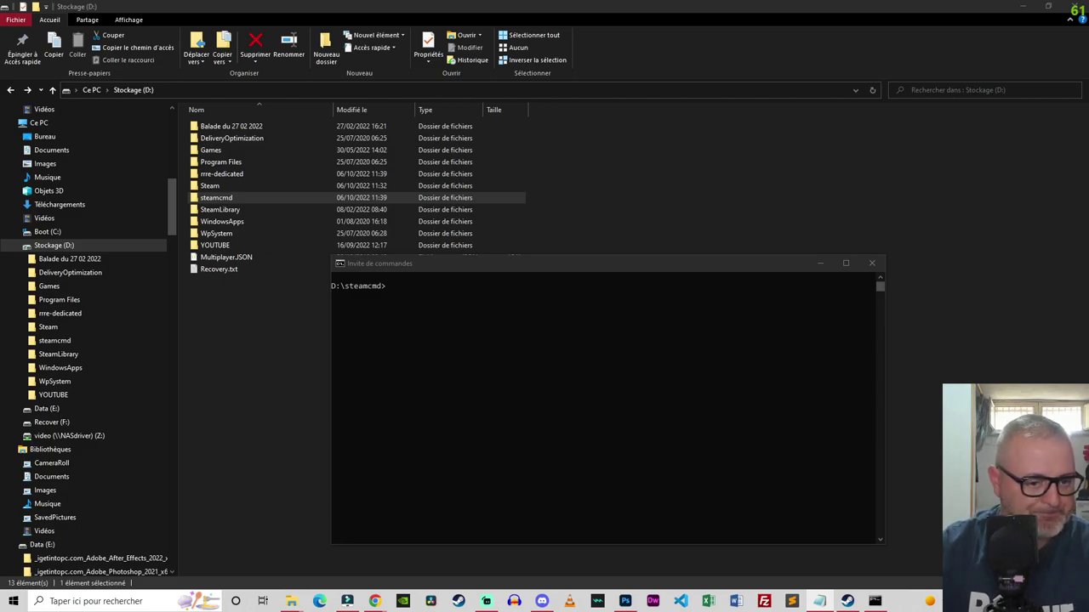
pyautogui.click(405, 288)
pyautogui.click(412, 304)
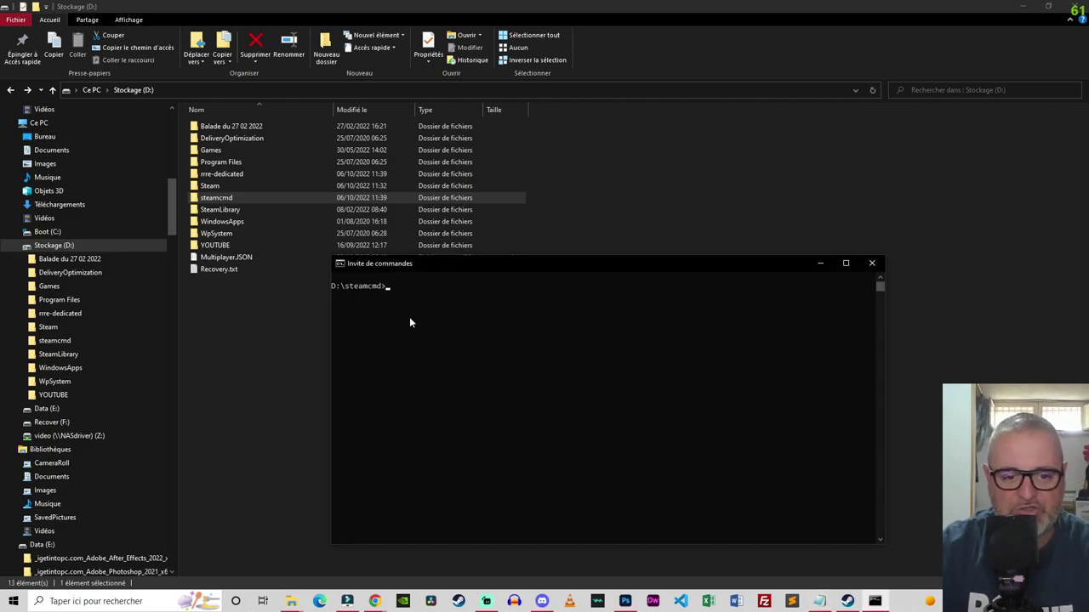
pyautogui.write('steamcmd +login anonymous +force_install_dir ../RRRE-Dedicated +app_update 354060 +quit')
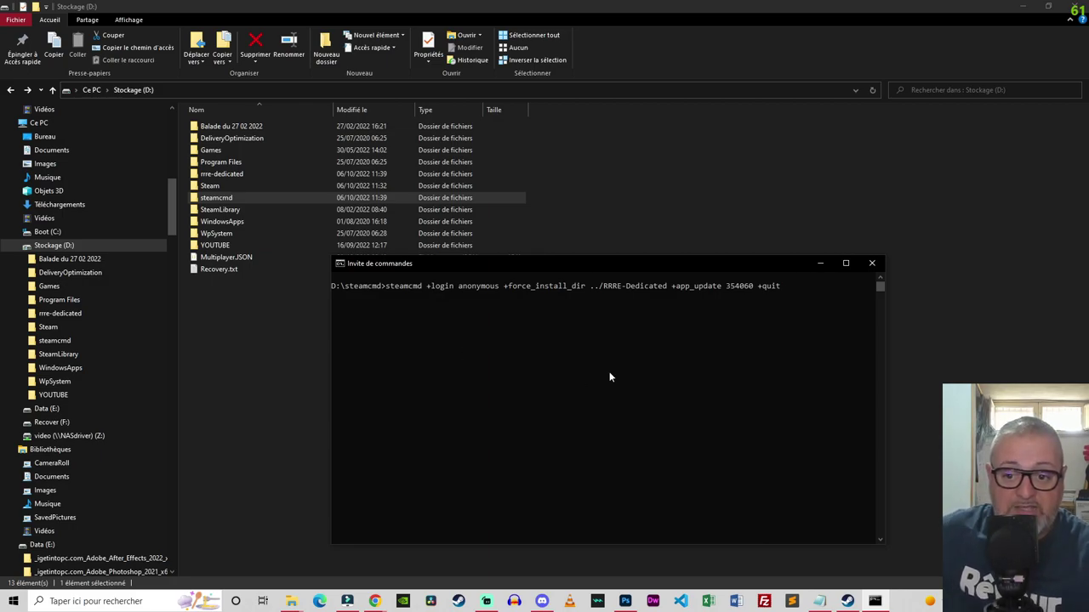
# Step: Check the app number 354060 against the SteamDB RaceRoom Dedicated Server page
pyautogui.moveTo(727, 286); pyautogui.dragTo(754, 286)
pyautogui.moveTo(374, 602)
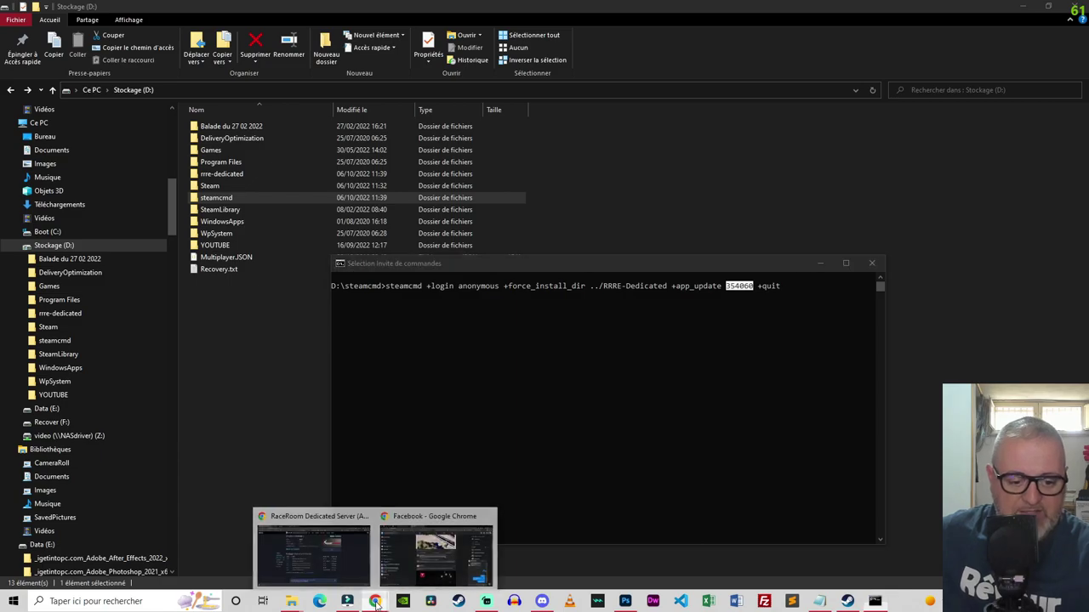
pyautogui.click(315, 539)
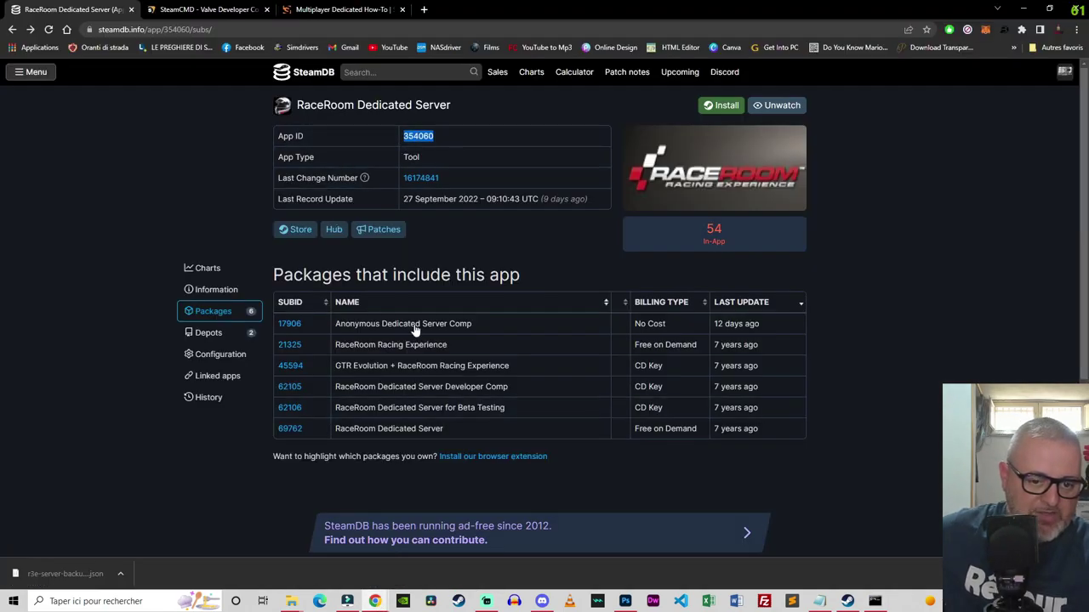
pyautogui.click(874, 602)
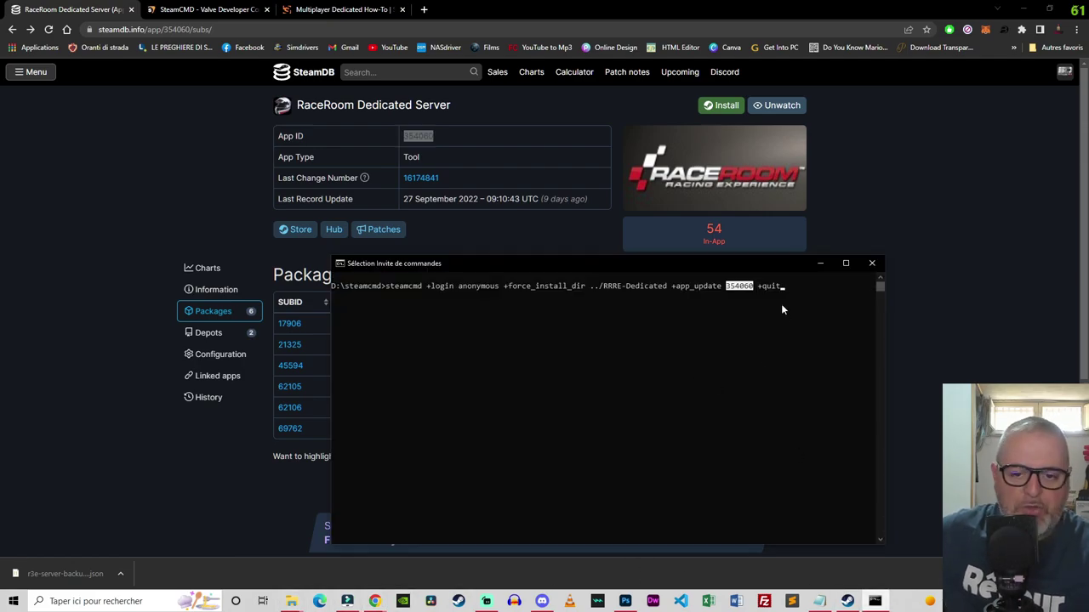
pyautogui.click(291, 602)
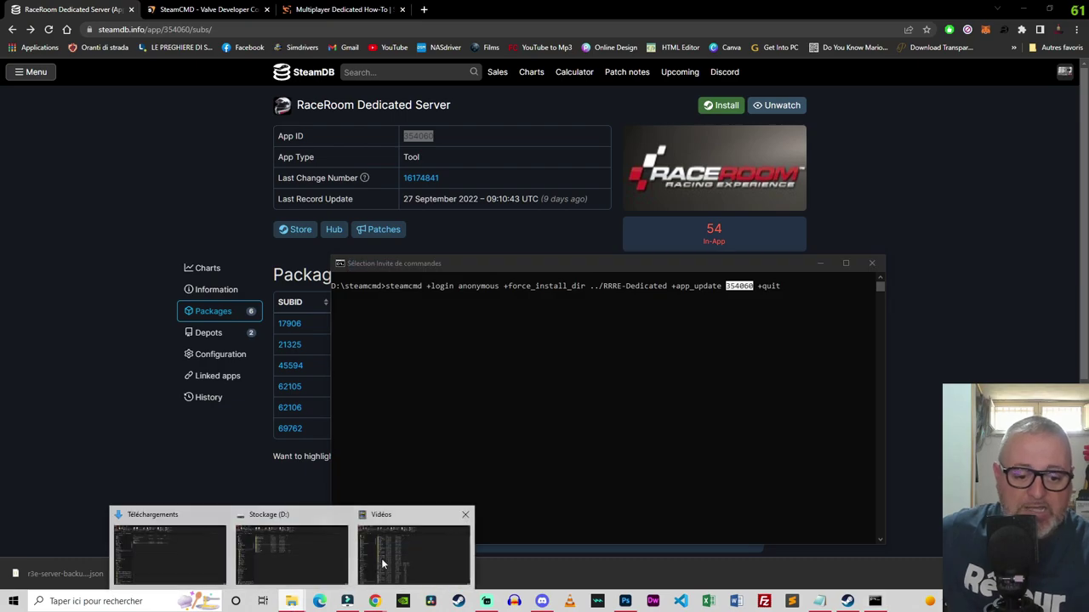
pyautogui.click(320, 547)
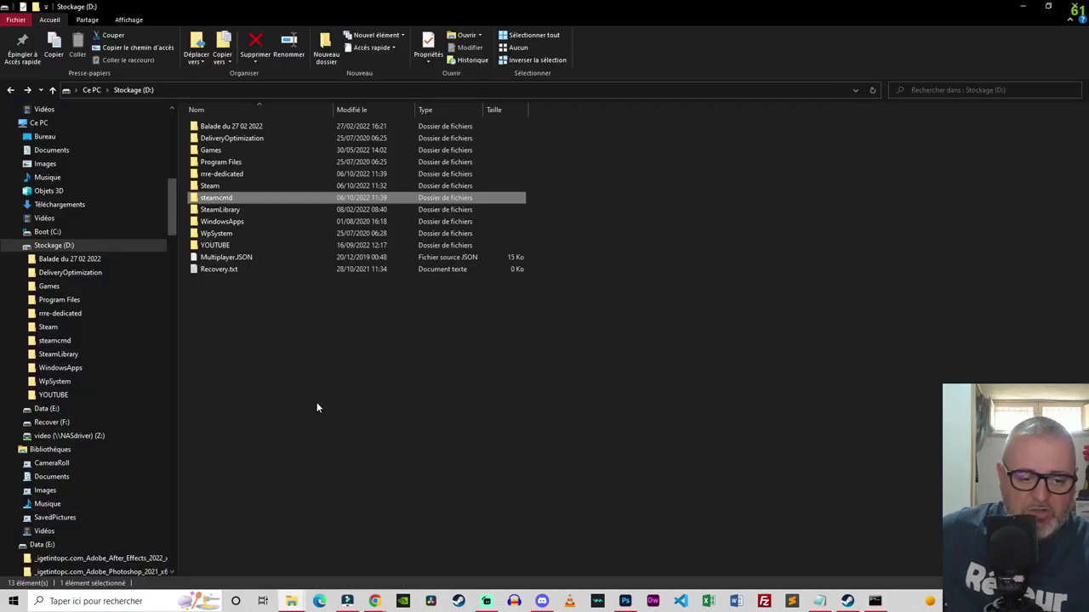
pyautogui.click(316, 407)
# Step: Re-paste and run the steamcmd install, which reports 354060 up to date, then exit
pyautogui.click(874, 601)
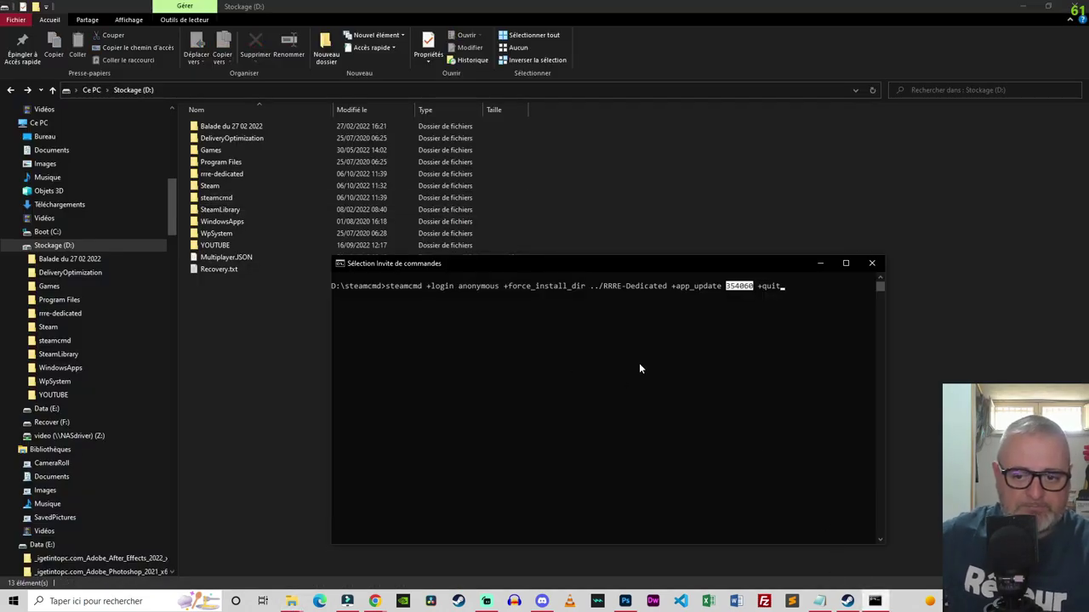
pyautogui.hotkey('ctrl', 'c')
pyautogui.press('BackSpace')
pyautogui.press('BackSpace')
pyautogui.press('BackSpace')
pyautogui.press('BackSpace')
pyautogui.press('BackSpace')
pyautogui.press('BackSpace')
pyautogui.press('BackSpace')
pyautogui.press('BackSpace')
pyautogui.press('BackSpace')
pyautogui.press('BackSpace')
pyautogui.press('BackSpace')
pyautogui.press('BackSpace')
pyautogui.press('BackSpace')
pyautogui.press('BackSpace')
pyautogui.press('BackSpace')
pyautogui.press('BackSpace')
pyautogui.press('BackSpace')
pyautogui.press('BackSpace')
pyautogui.press('BackSpace')
pyautogui.press('BackSpace')
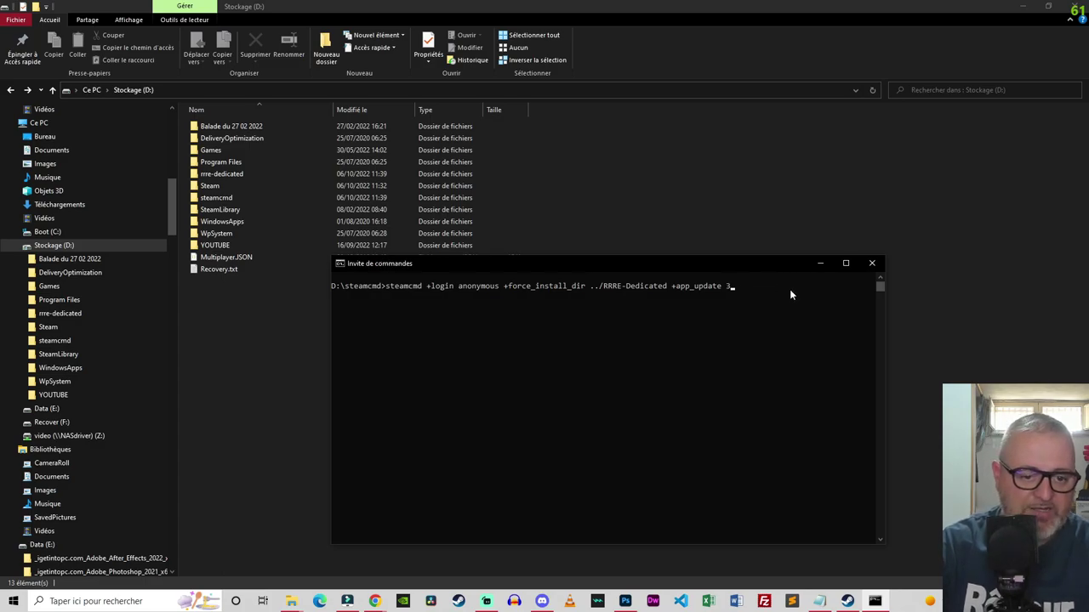
pyautogui.press('BackSpace')
pyautogui.press('BackSpace')
pyautogui.press('BackSpace')
pyautogui.press('BackSpace')
pyautogui.press('BackSpace')
pyautogui.press('BackSpace')
pyautogui.press('BackSpace')
pyautogui.press('BackSpace')
pyautogui.press('BackSpace')
pyautogui.press('BackSpace')
pyautogui.press('BackSpace')
pyautogui.press('BackSpace')
pyautogui.press('BackSpace')
pyautogui.press('BackSpace')
pyautogui.press('BackSpace')
pyautogui.press('BackSpace')
pyautogui.press('BackSpace')
pyautogui.press('BackSpace')
pyautogui.press('BackSpace')
pyautogui.press('BackSpace')
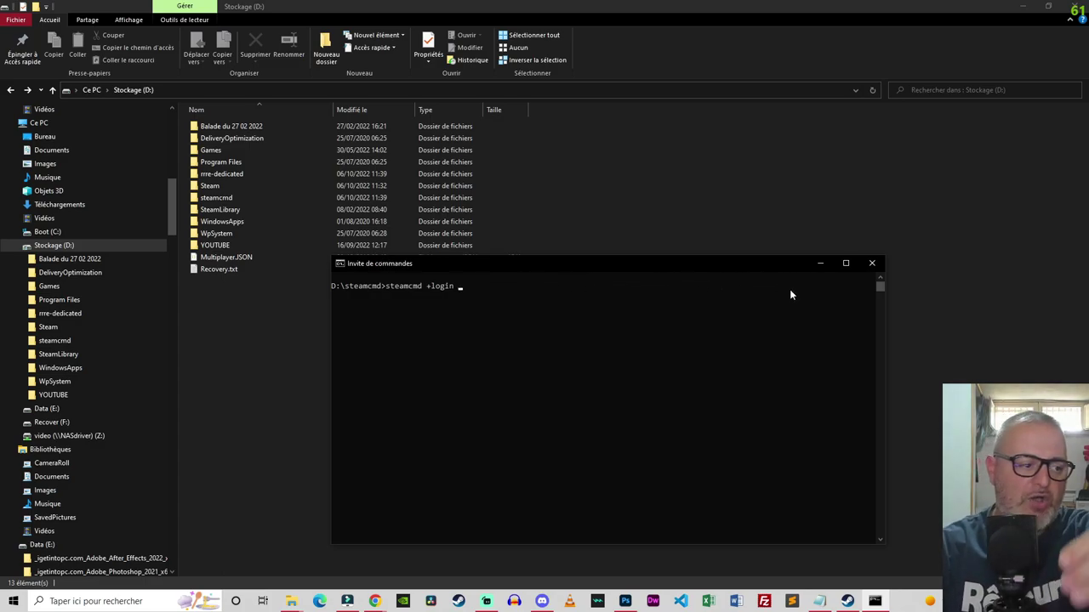
pyautogui.hotkey('ctrl', 'v')
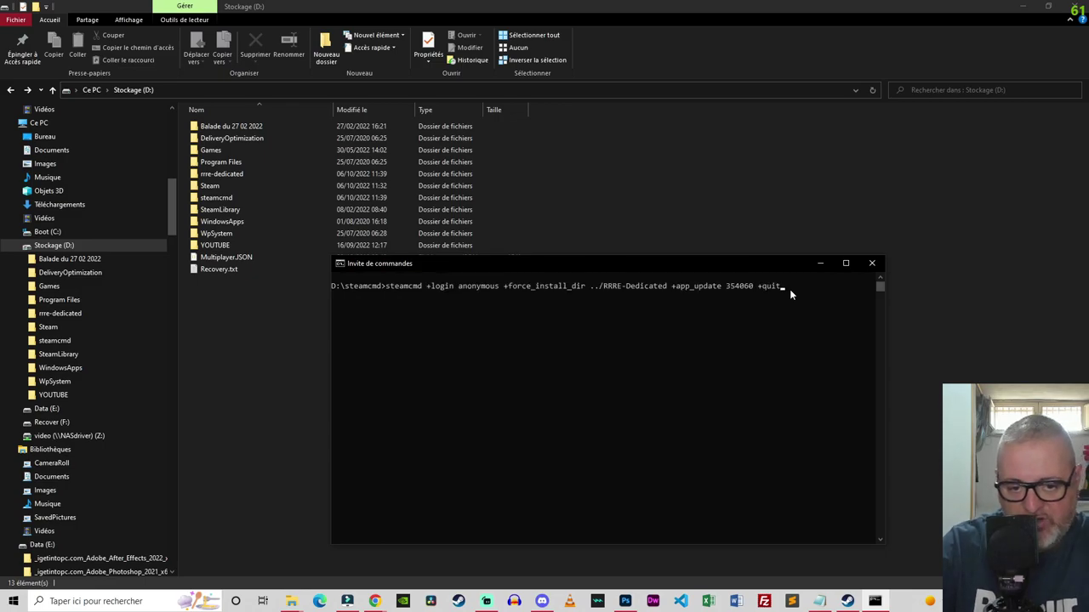
pyautogui.press('Return')
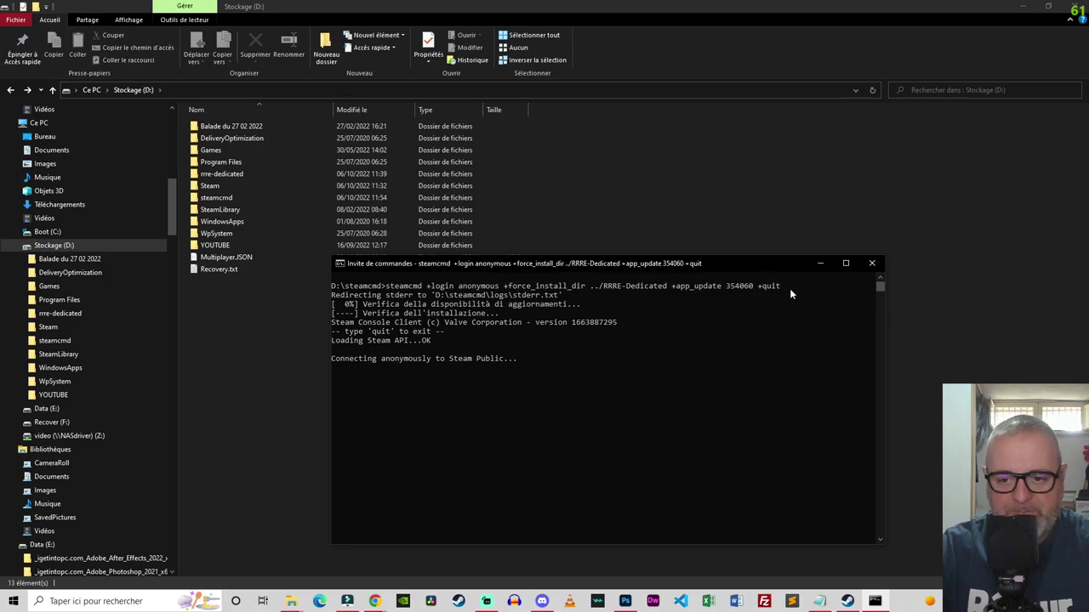
pyautogui.moveTo(590, 264); pyautogui.dragTo(639, 264)
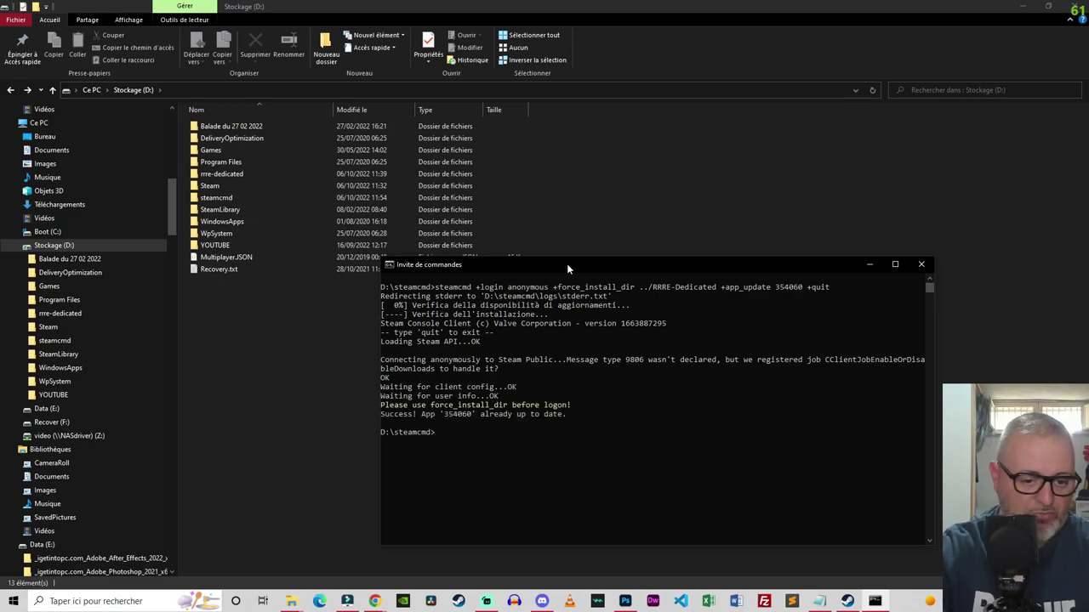
pyautogui.write('exit')
pyautogui.press('Return')
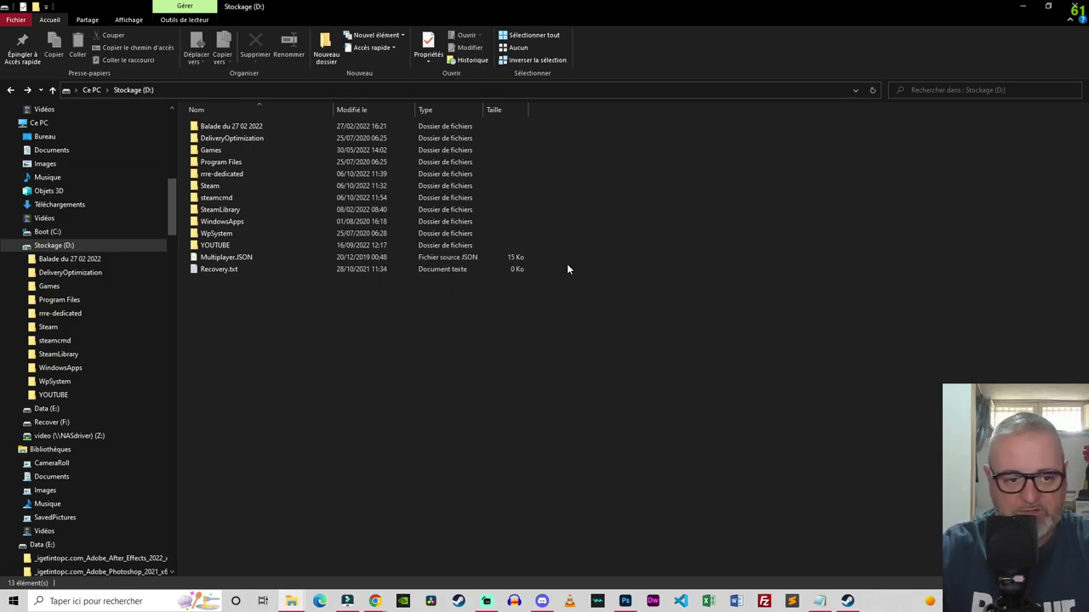
# Step: Launch RRRE_Dedicated.exe from the rrre-dedicated folder and approve the UAC prompt
pyautogui.doubleClick(221, 174)
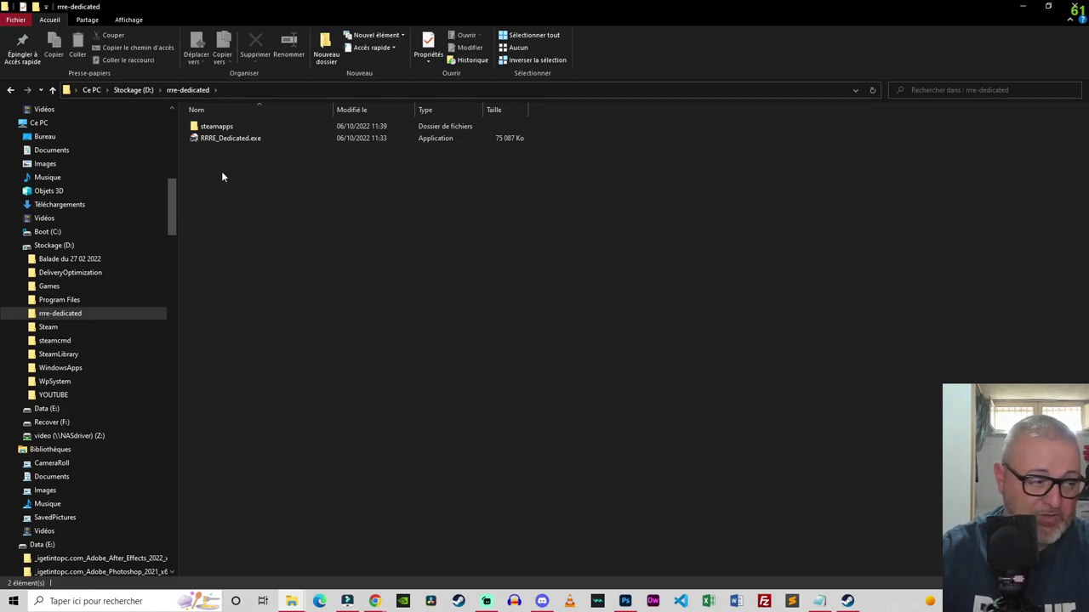
pyautogui.click(211, 140)
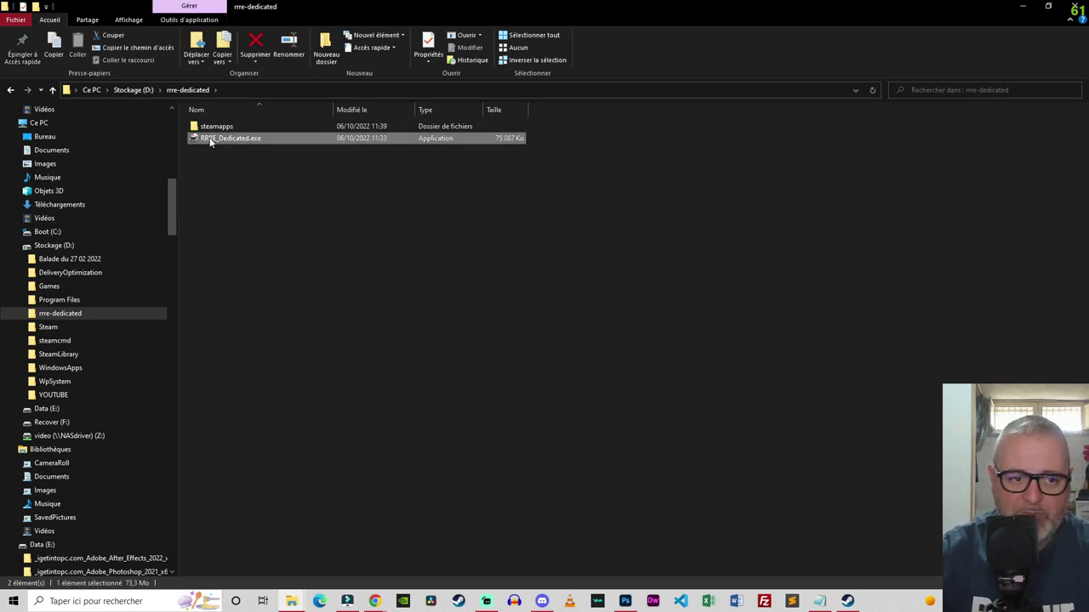
pyautogui.doubleClick(211, 139)
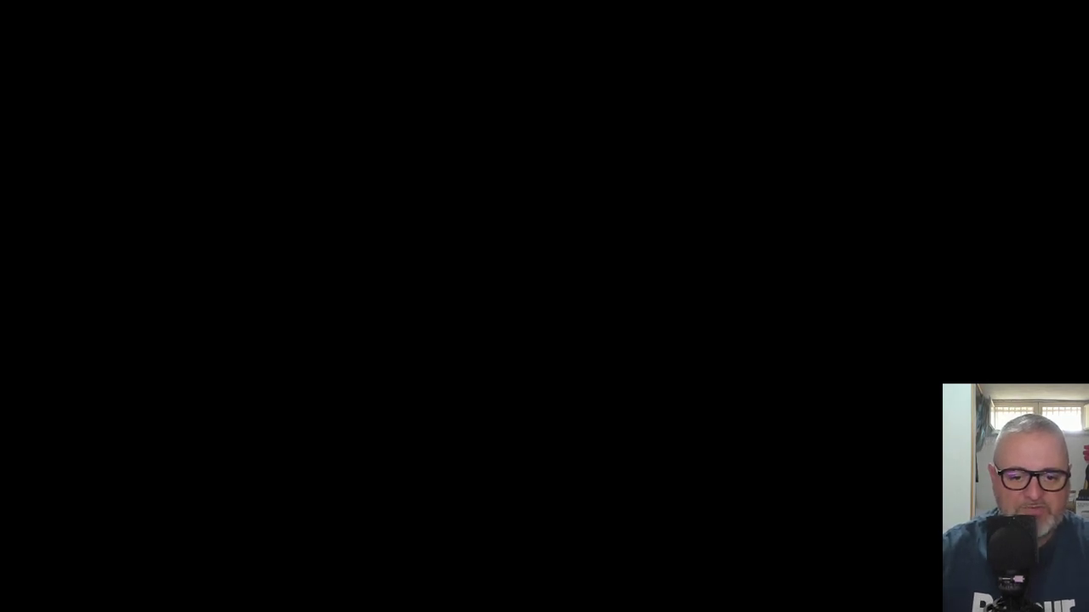
pyautogui.click(511, 388)
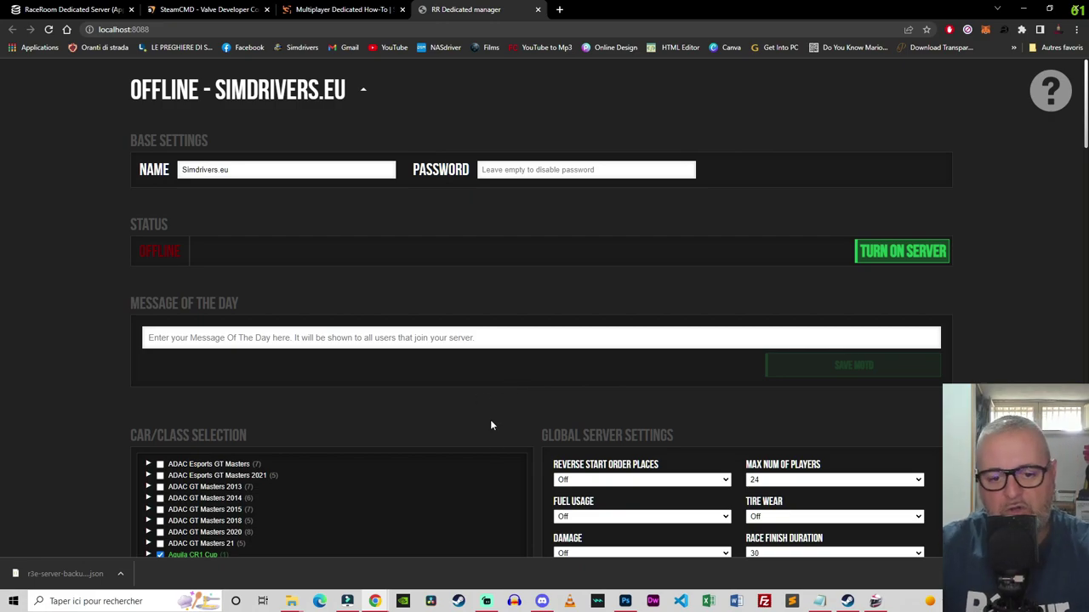
# Step: Cancel the Create New Server prompt and look over the server name and password fields
pyautogui.scroll(-20, 494, 432)
pyautogui.scroll(-5, 490, 449)
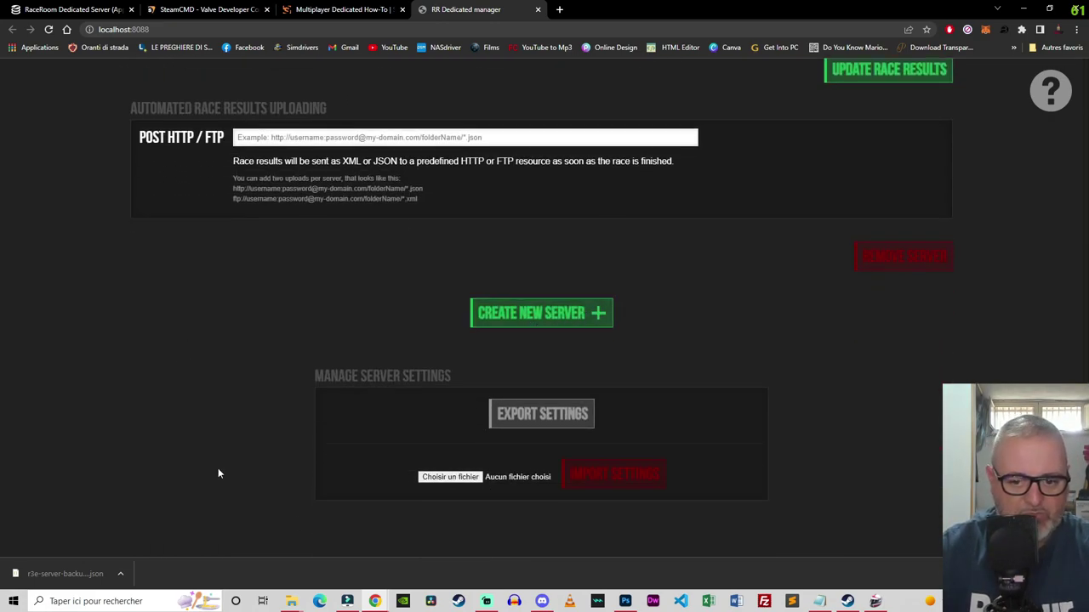
pyautogui.click(496, 323)
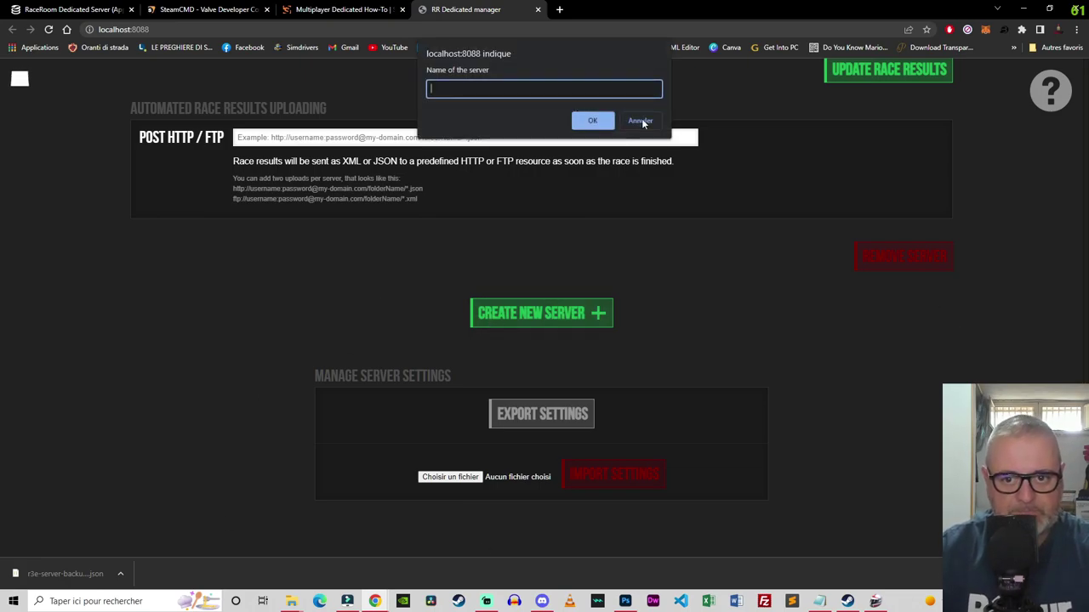
pyautogui.click(640, 120)
pyautogui.scroll(7, 671, 287)
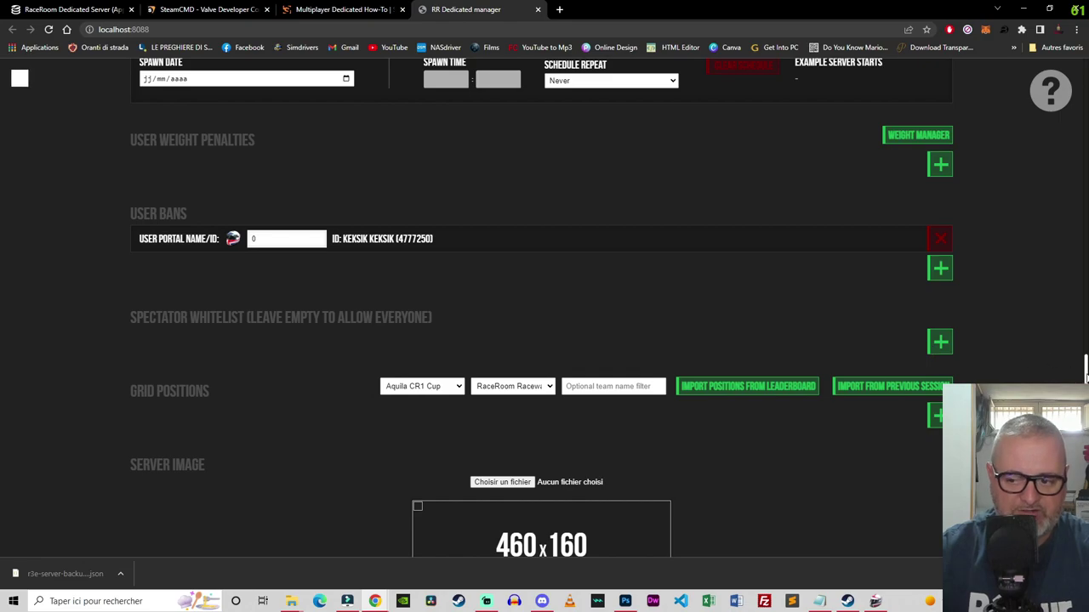
pyautogui.scroll(10, 933, 349)
pyautogui.tripleClick(262, 168)
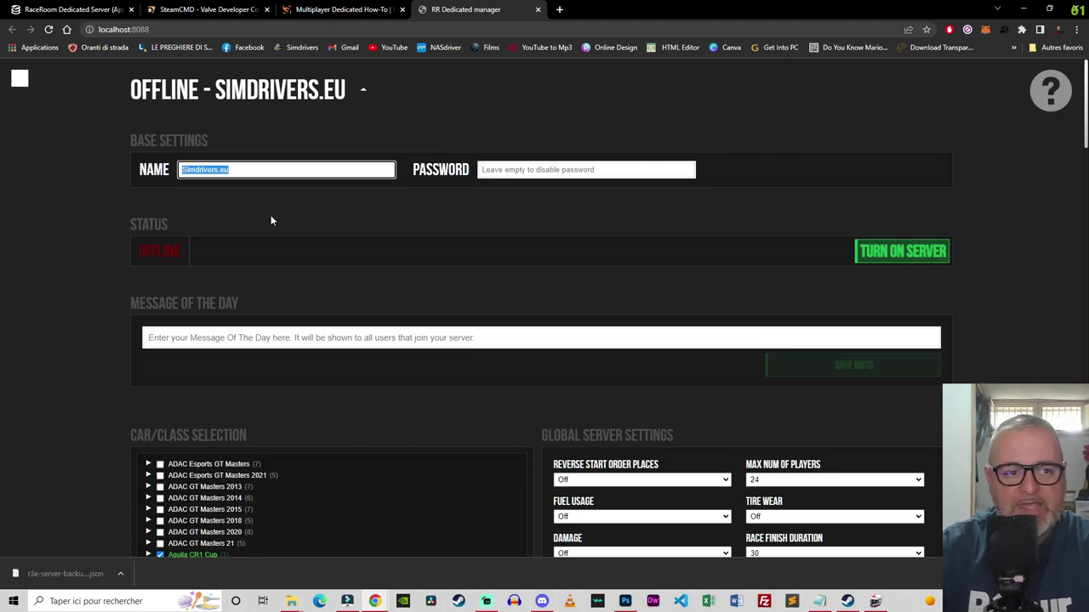
pyautogui.click(312, 91)
pyautogui.click(213, 170)
pyautogui.click(561, 170)
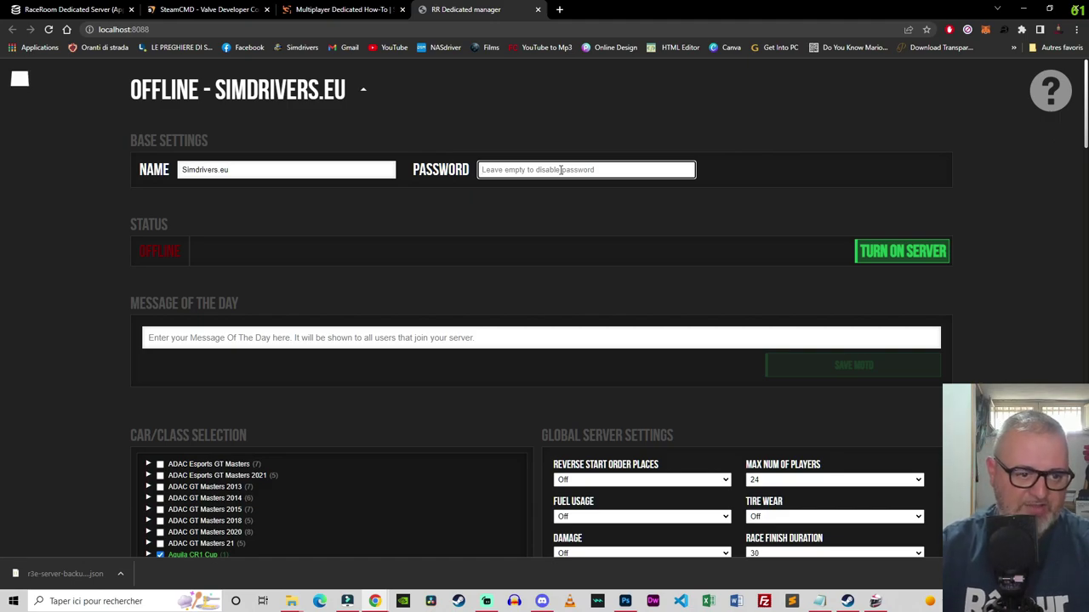
# Step: Enter 'Ciao Belli benvenuti ecc...' as the Message of the Day
pyautogui.click(177, 338)
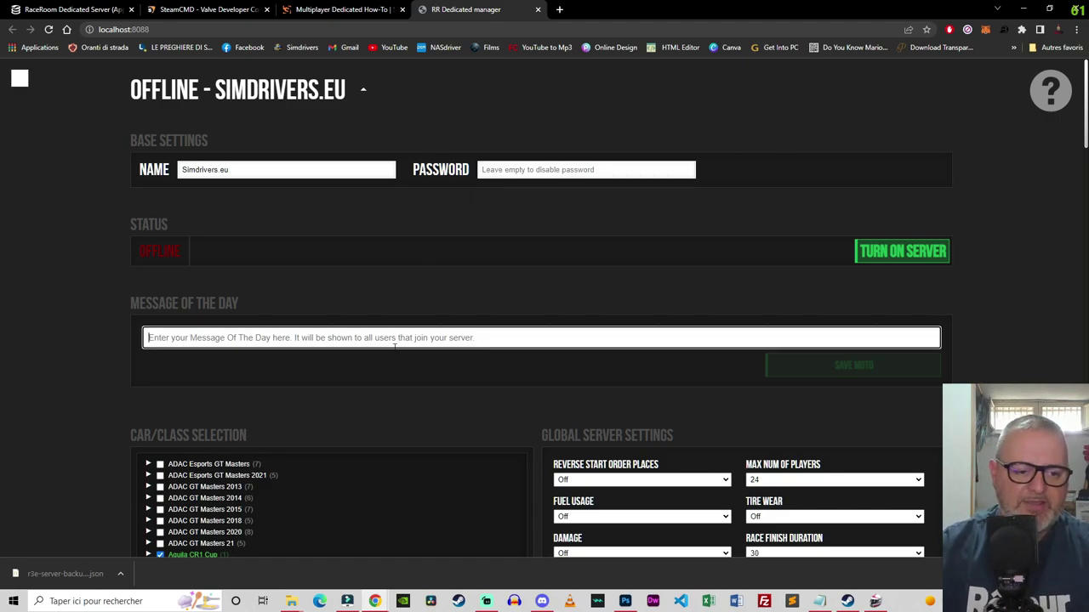
pyautogui.write('Ciao')
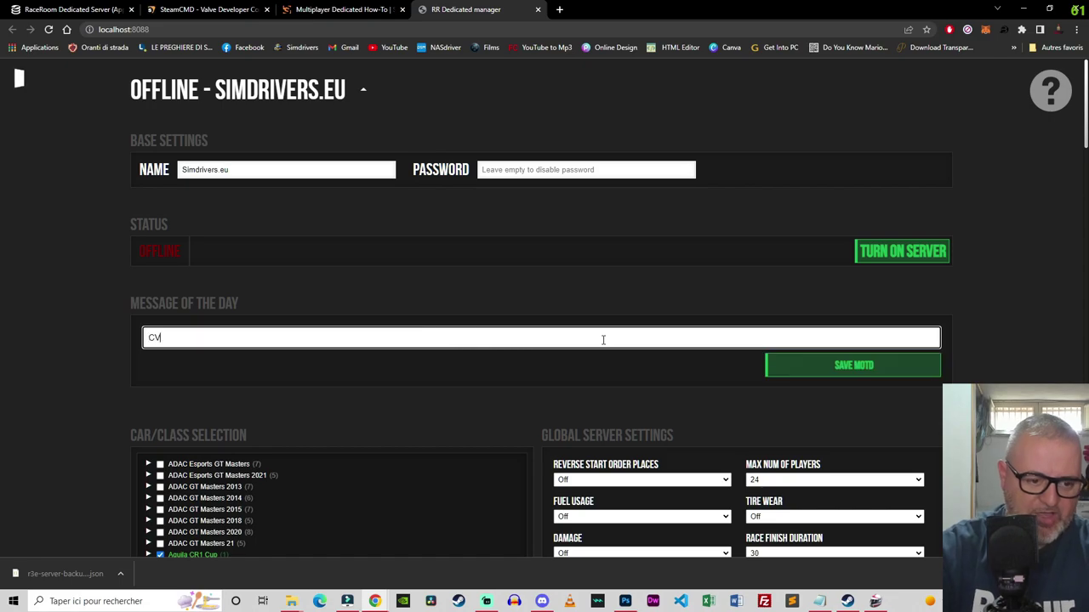
pyautogui.press('BackSpace')
pyautogui.press('BackSpace')
pyautogui.press('BackSpace')
pyautogui.write('iao ')
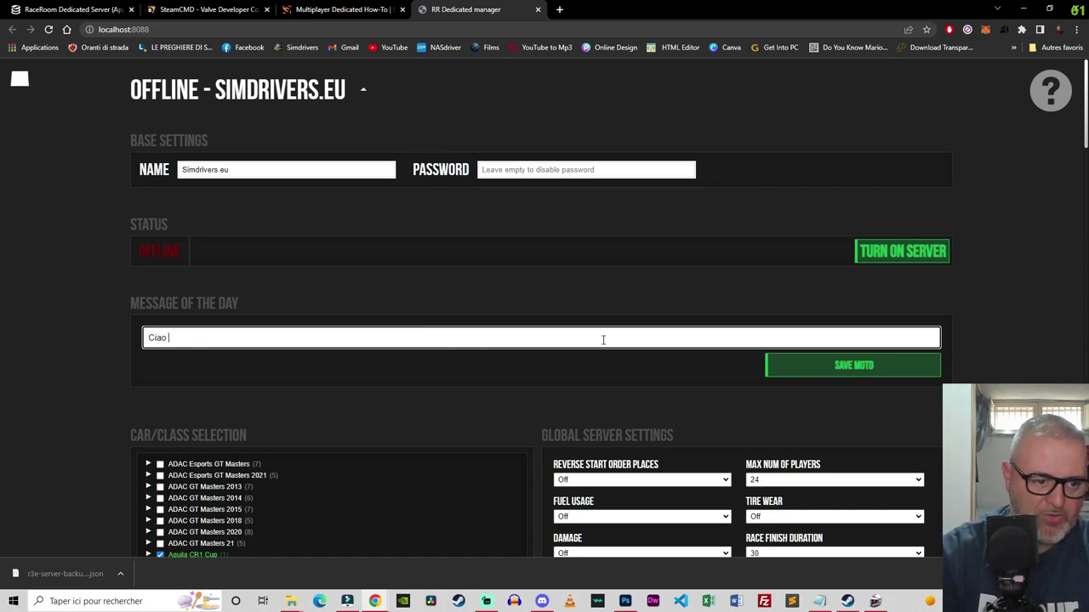
pyautogui.write('Belli benvenuti ecc...')
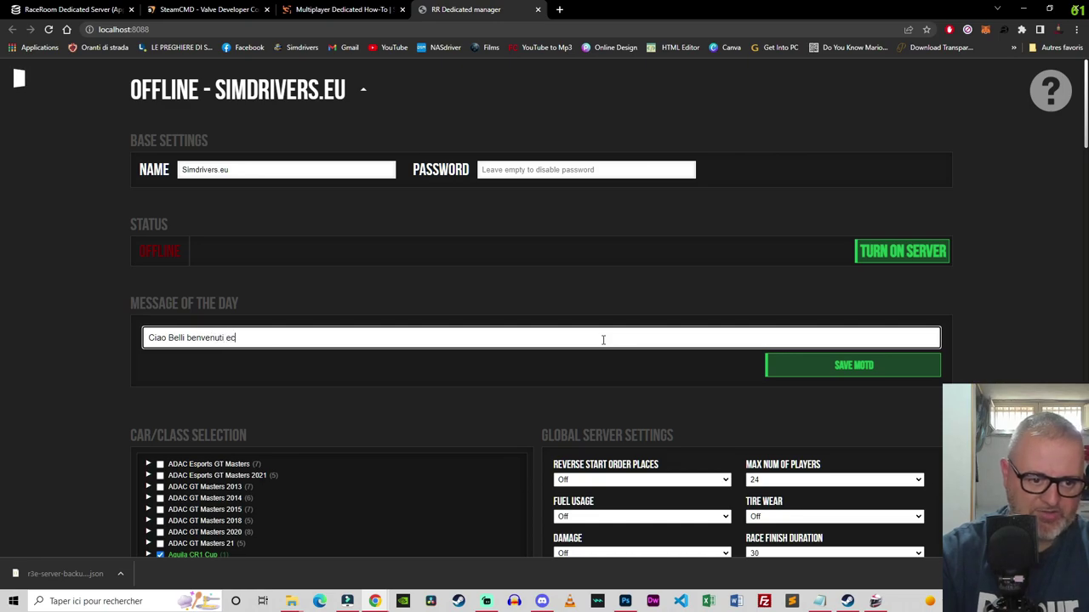
pyautogui.click(347, 395)
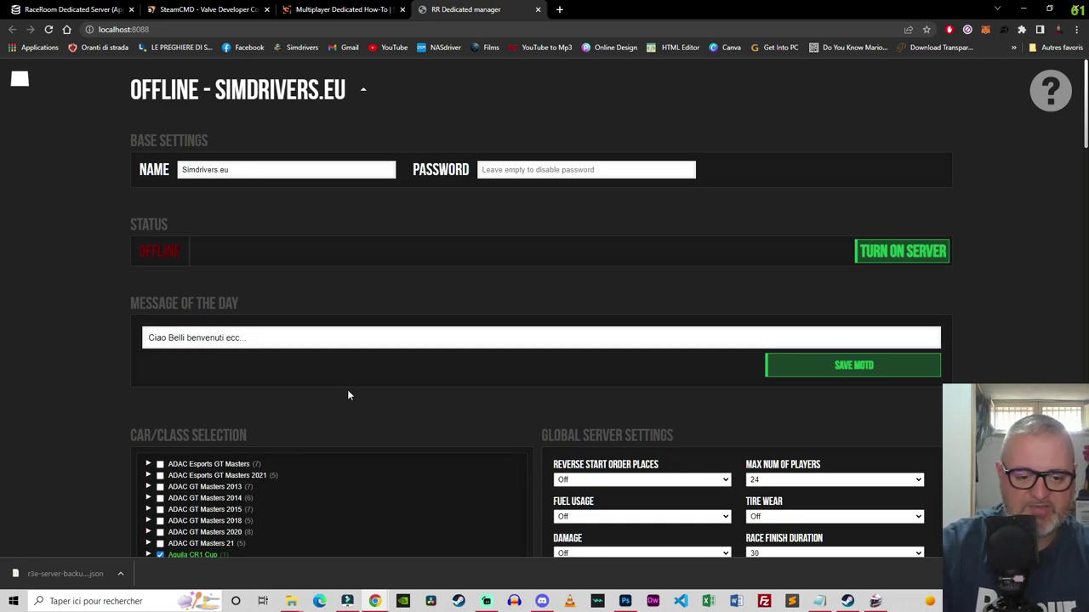
pyautogui.scroll(-4, 349, 395)
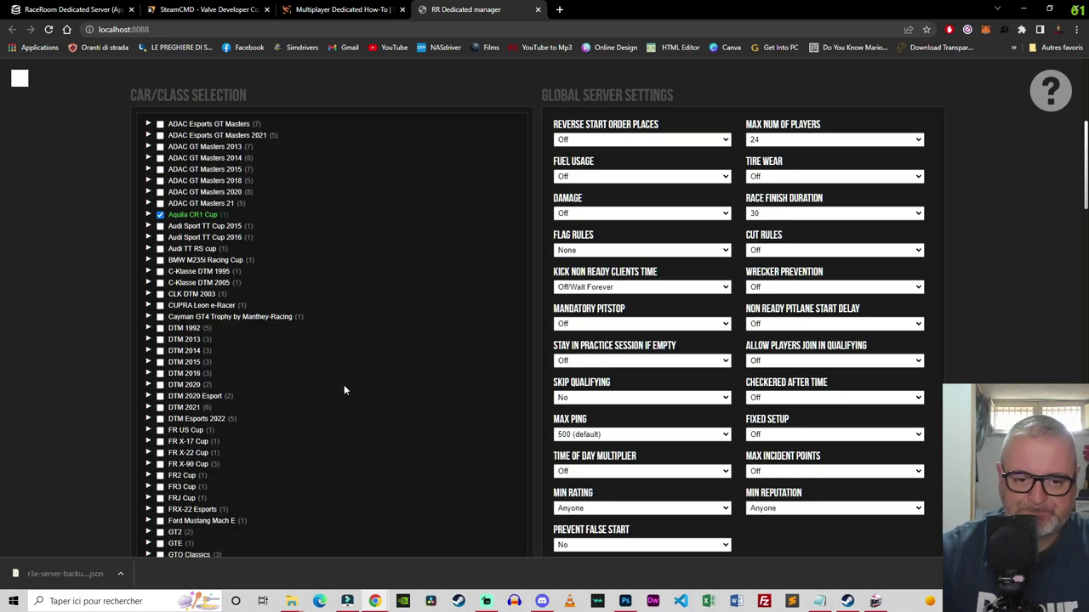
# Step: Expand the ADAC GT Masters 2020 class to list its eight cars
pyautogui.scroll(1, 345, 390)
pyautogui.scroll(-1, 344, 390)
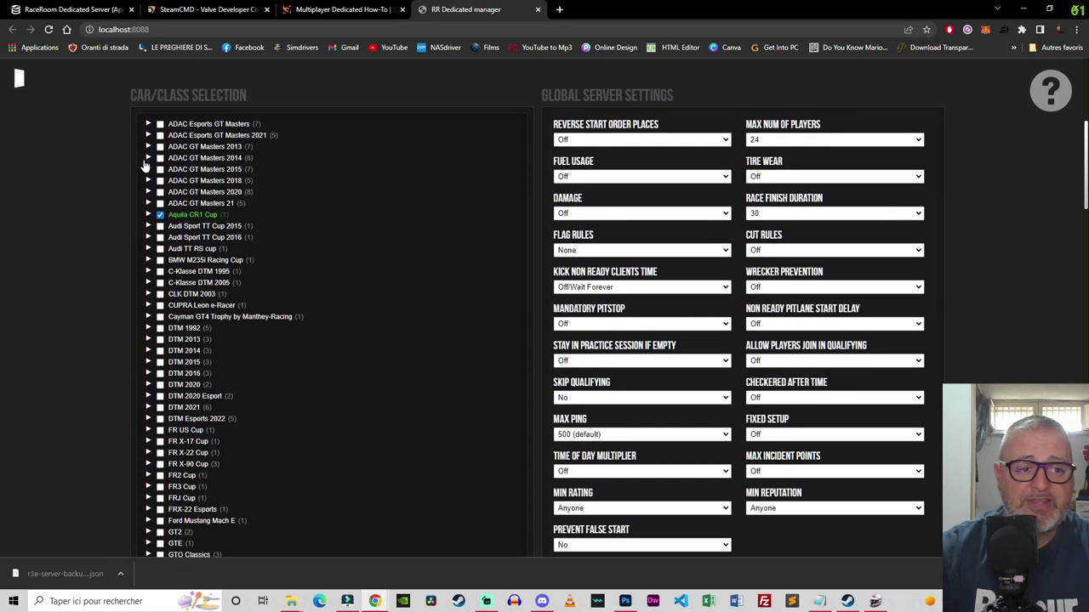
pyautogui.click(149, 192)
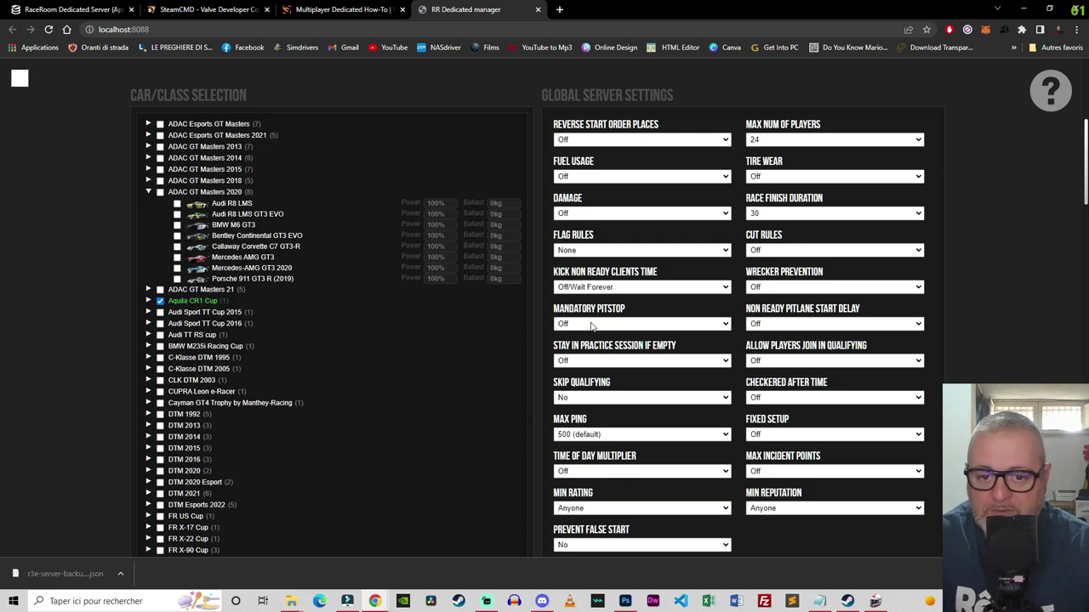
# Step: Review the Drive Assist Preset options, leaving the preset on Custom
pyautogui.scroll(-3, 593, 326)
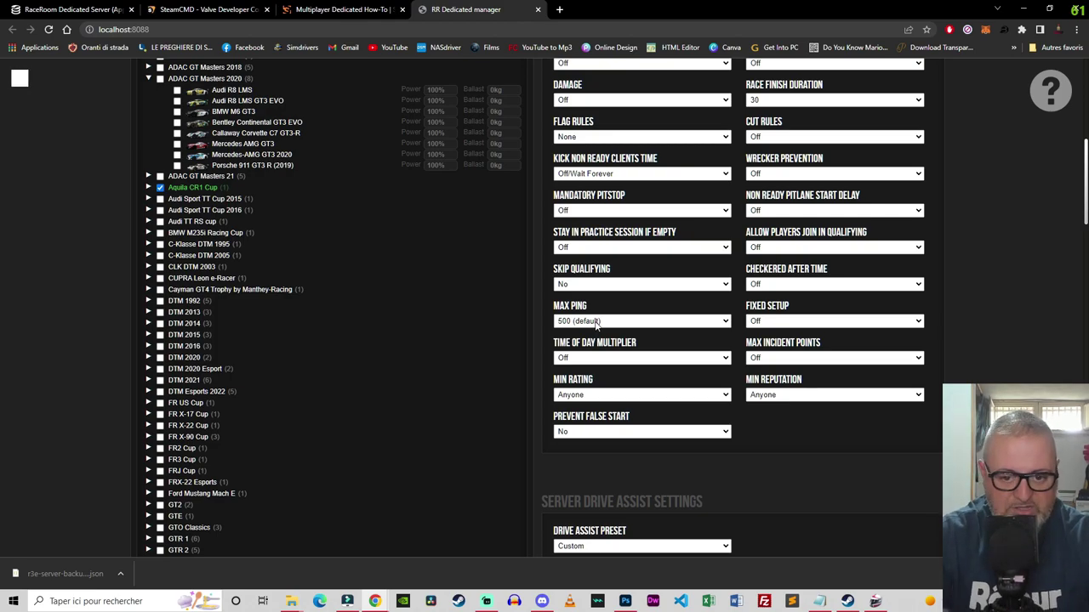
pyautogui.scroll(-3, 597, 323)
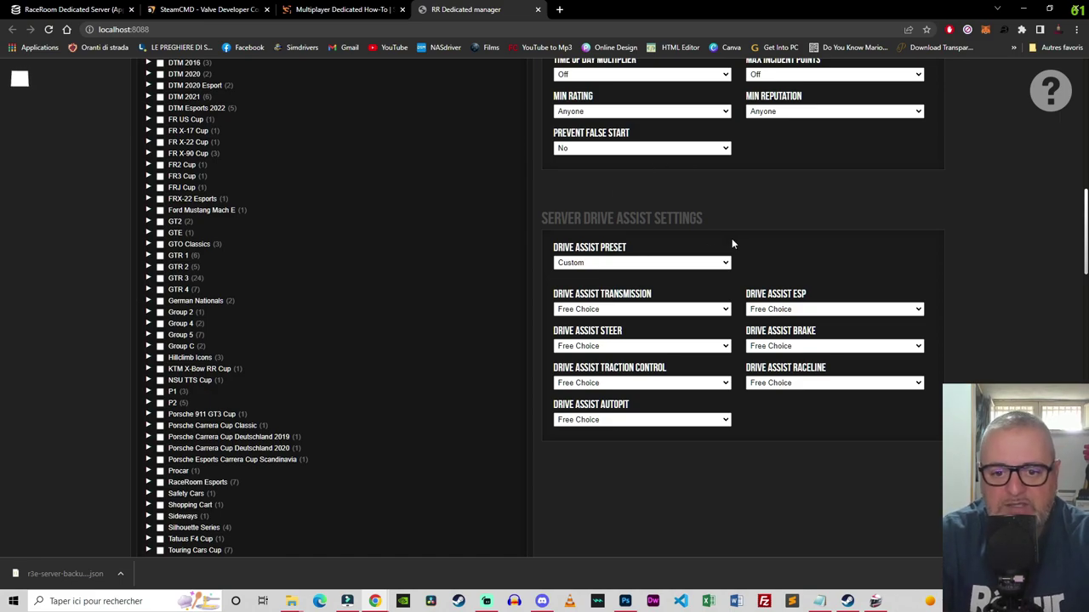
pyautogui.click(707, 262)
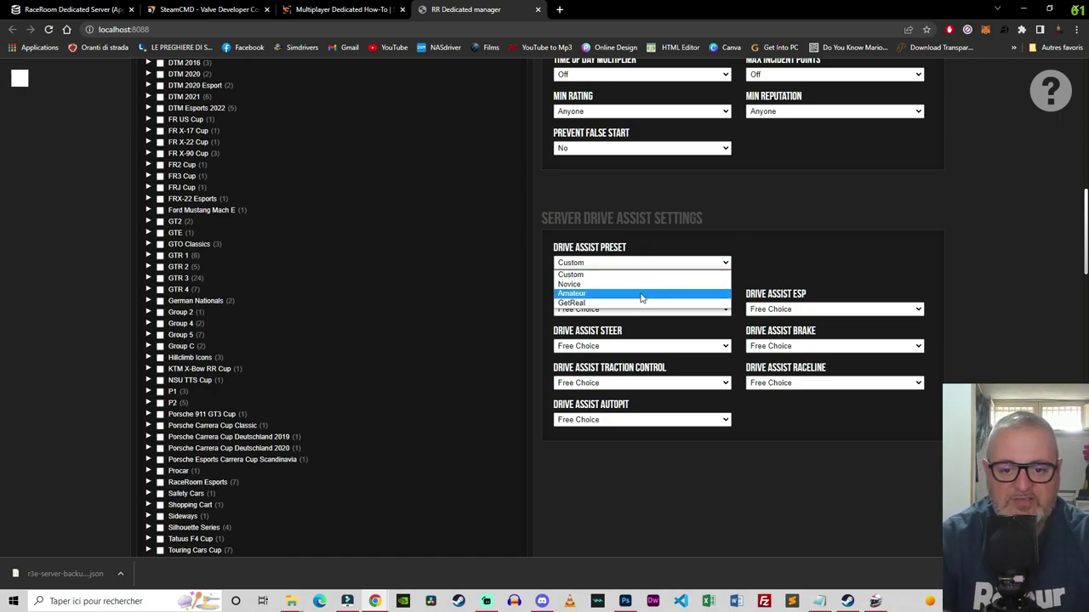
pyautogui.click(498, 285)
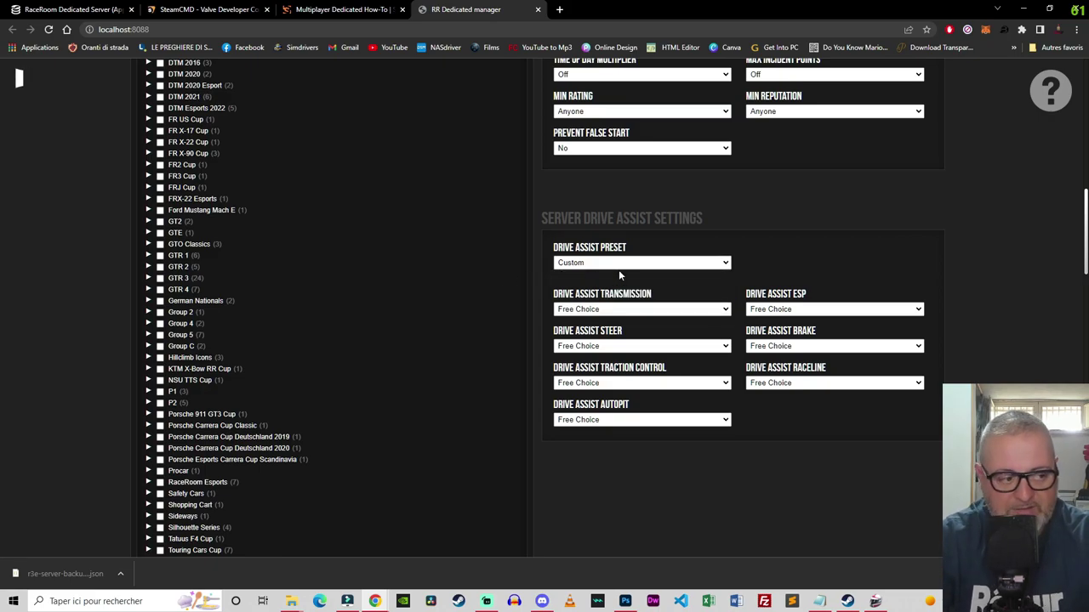
pyautogui.click(620, 266)
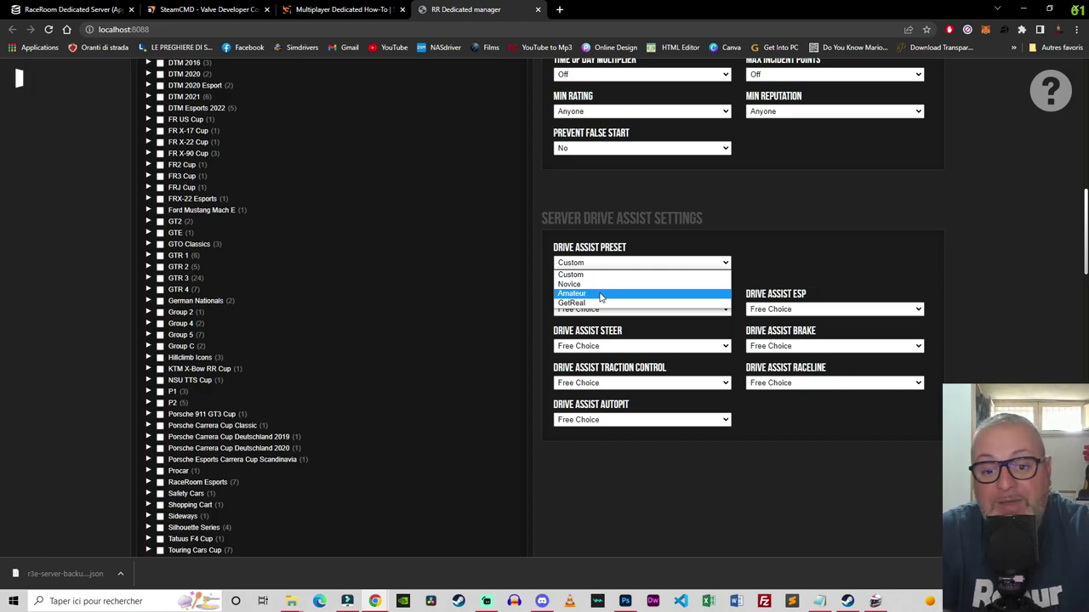
pyautogui.click(644, 446)
# Step: Remove the National, Bridge, Classic Sprint and Classic tracks, then add a Raceroom Raceway Grand Prix entry
pyautogui.scroll(-10, 646, 453)
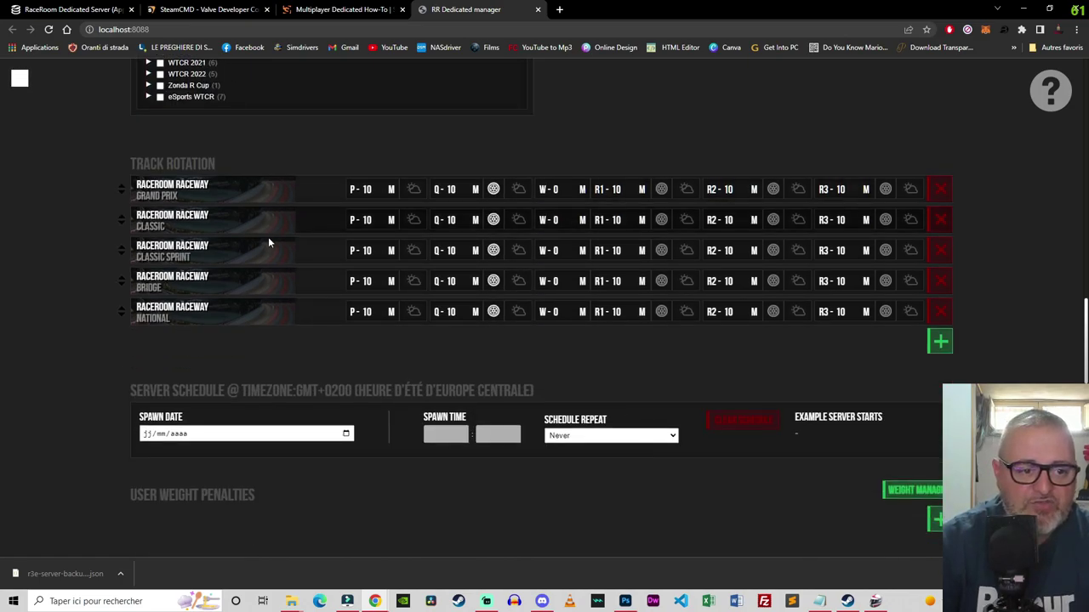
pyautogui.click(940, 312)
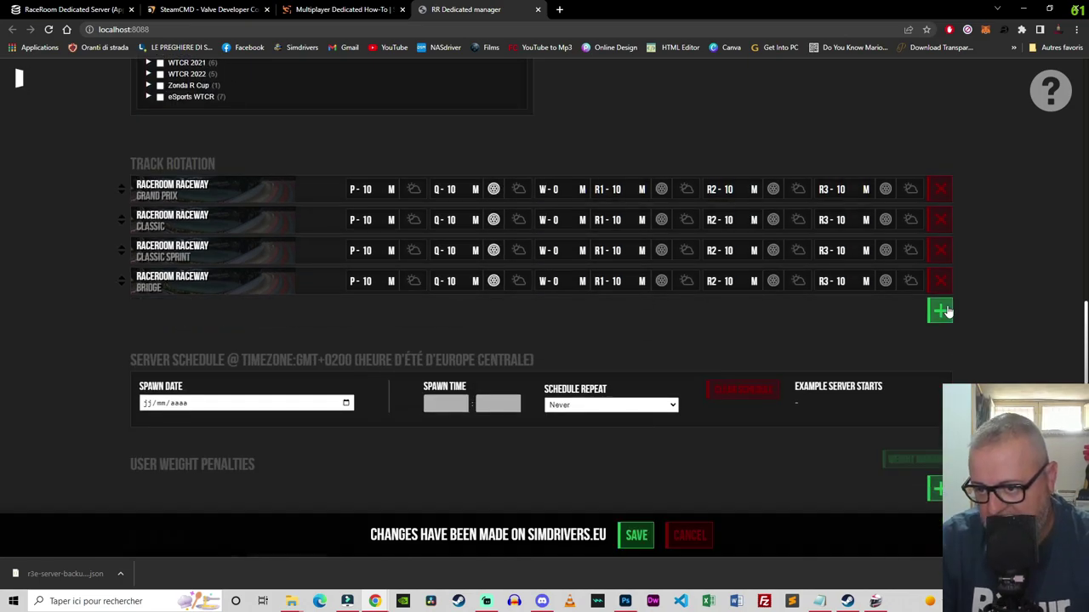
pyautogui.click(940, 280)
pyautogui.click(940, 250)
pyautogui.click(940, 219)
pyautogui.click(940, 221)
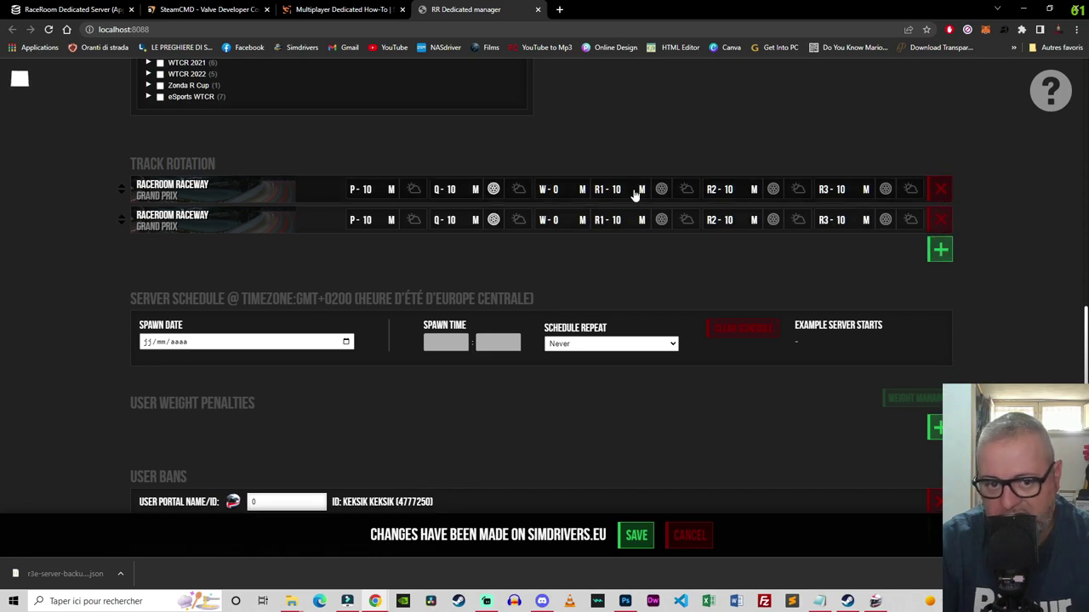
pyautogui.click(155, 222)
pyautogui.click(384, 252)
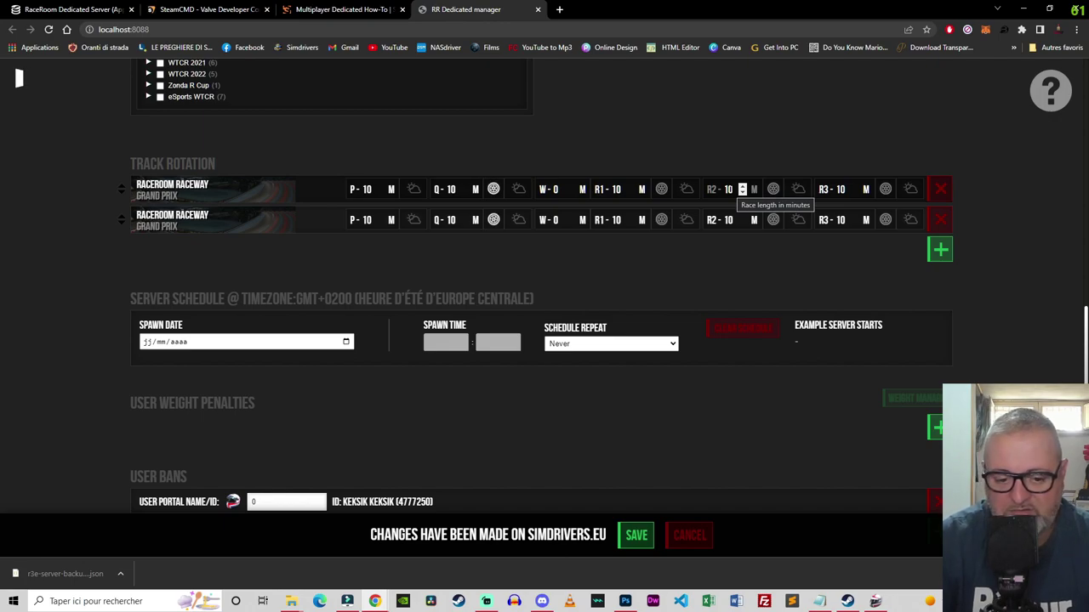
# Step: Set the first track's qualifying time of day to Afternoon, keeping Standard Tyres
pyautogui.click(518, 188)
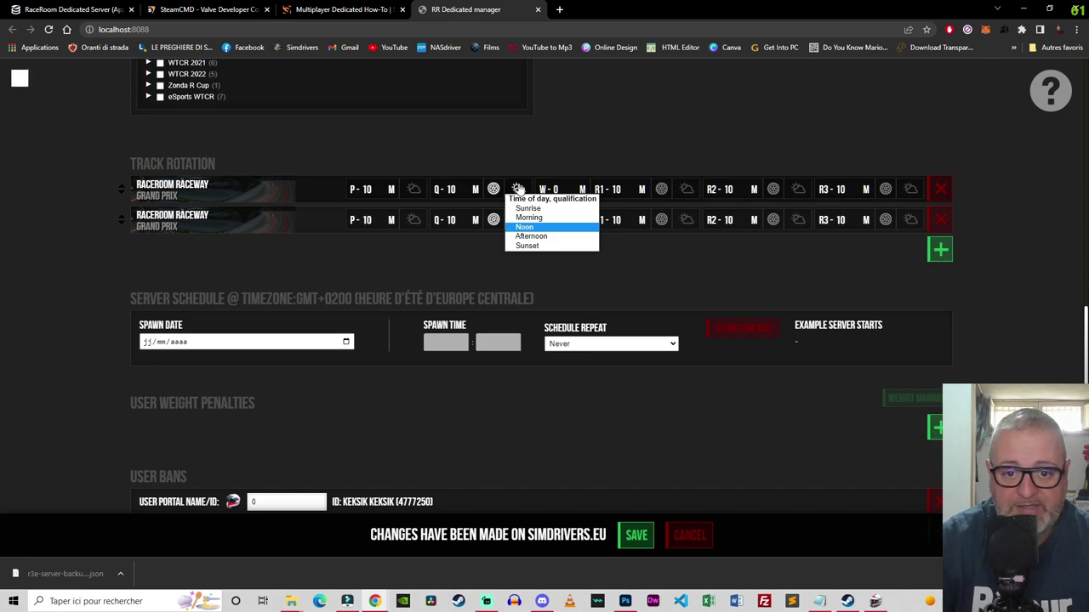
pyautogui.press('Down')
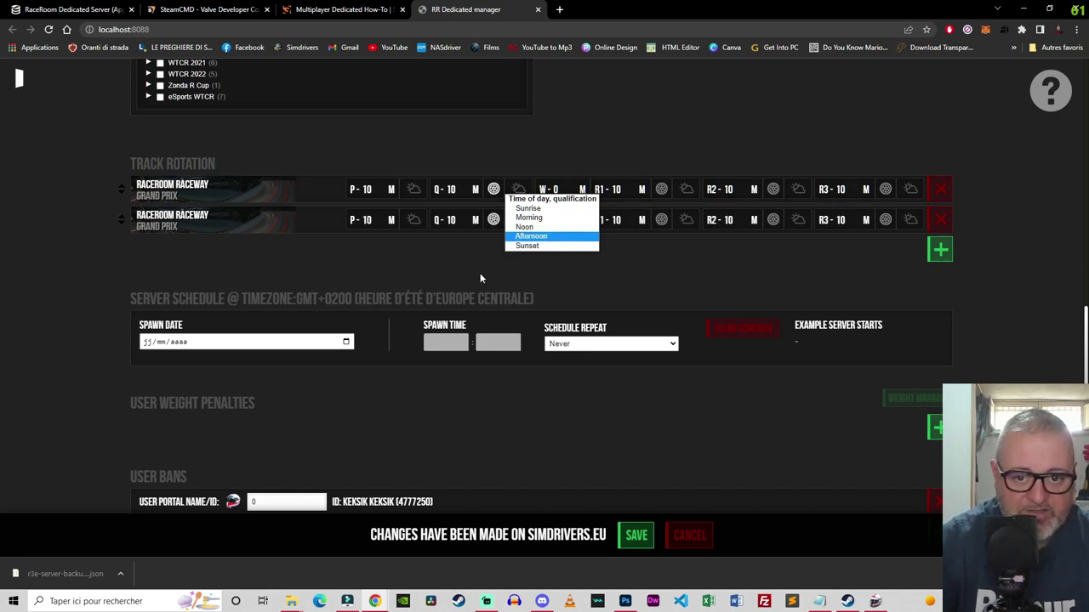
pyautogui.press('Return')
pyautogui.click(491, 191)
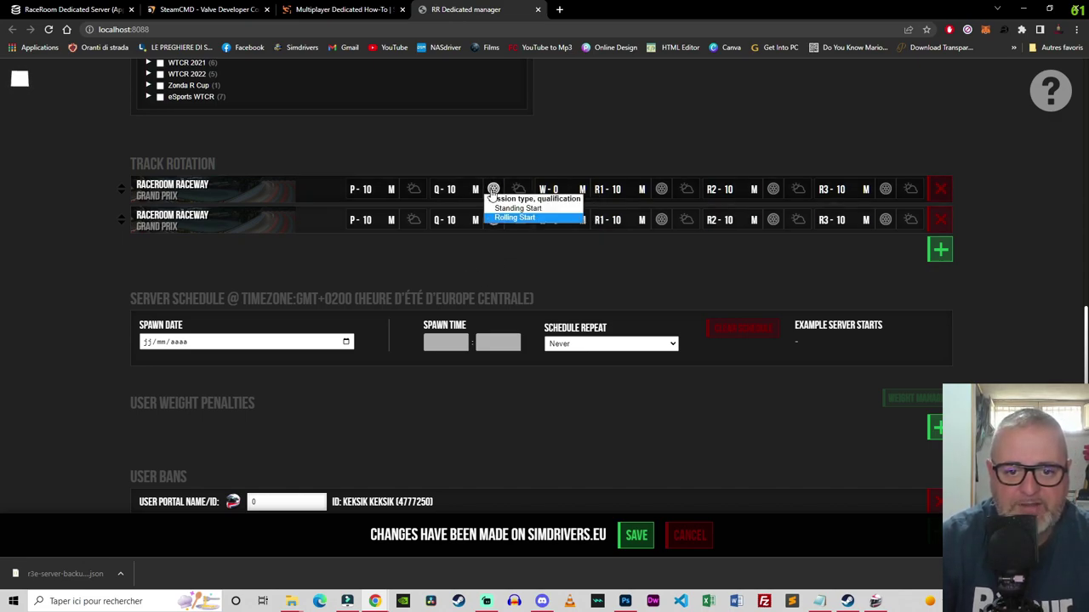
pyautogui.click(504, 259)
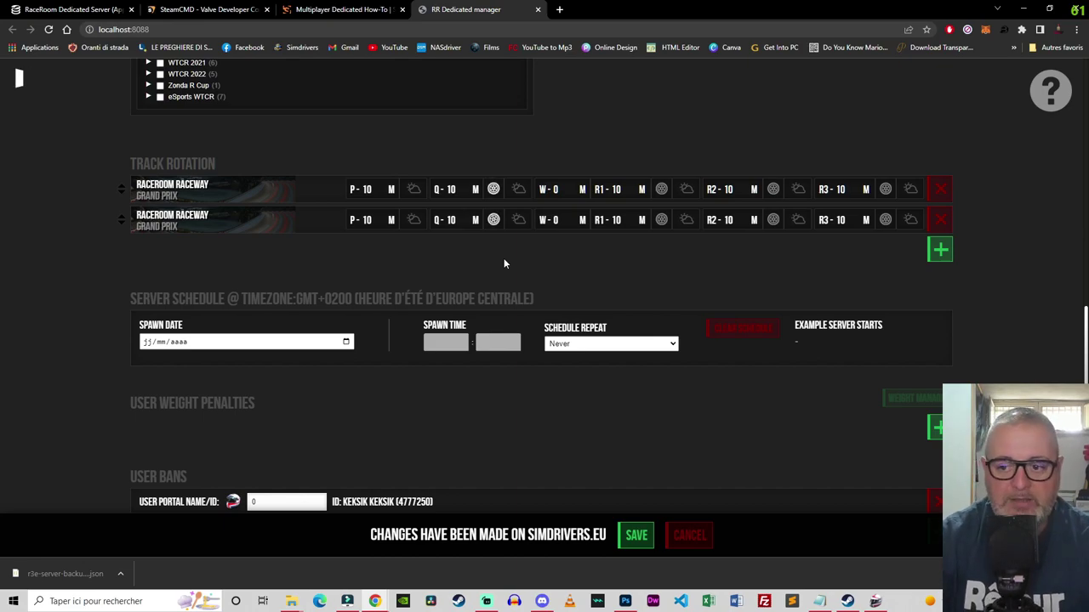
pyautogui.scroll(-2, 502, 264)
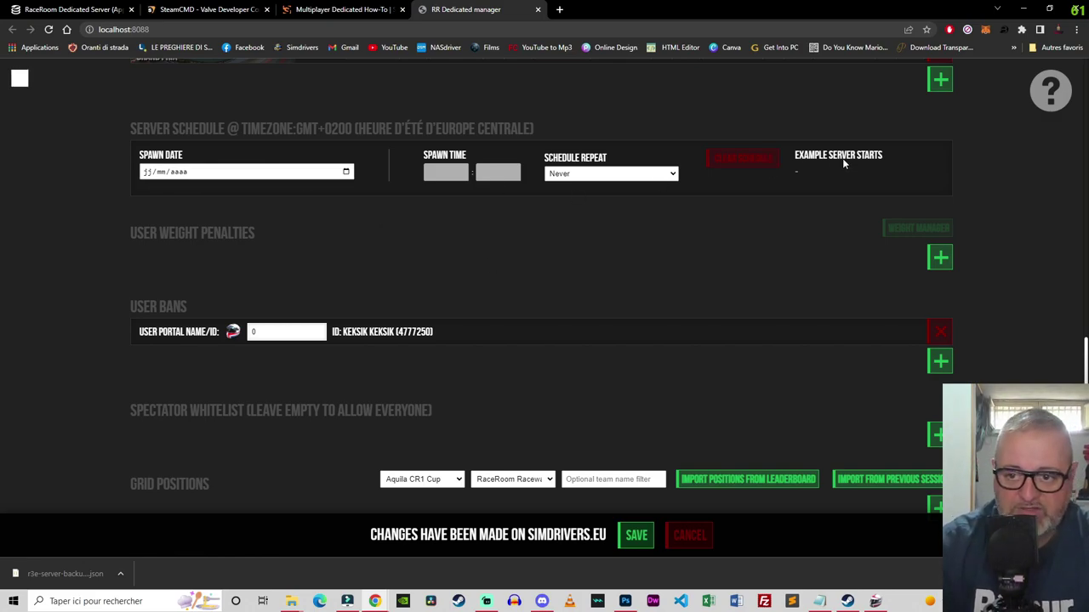
# Step: Keep Schedule Repeat at Never and scroll down to the User Bans and Grid Positions settings
pyautogui.click(607, 175)
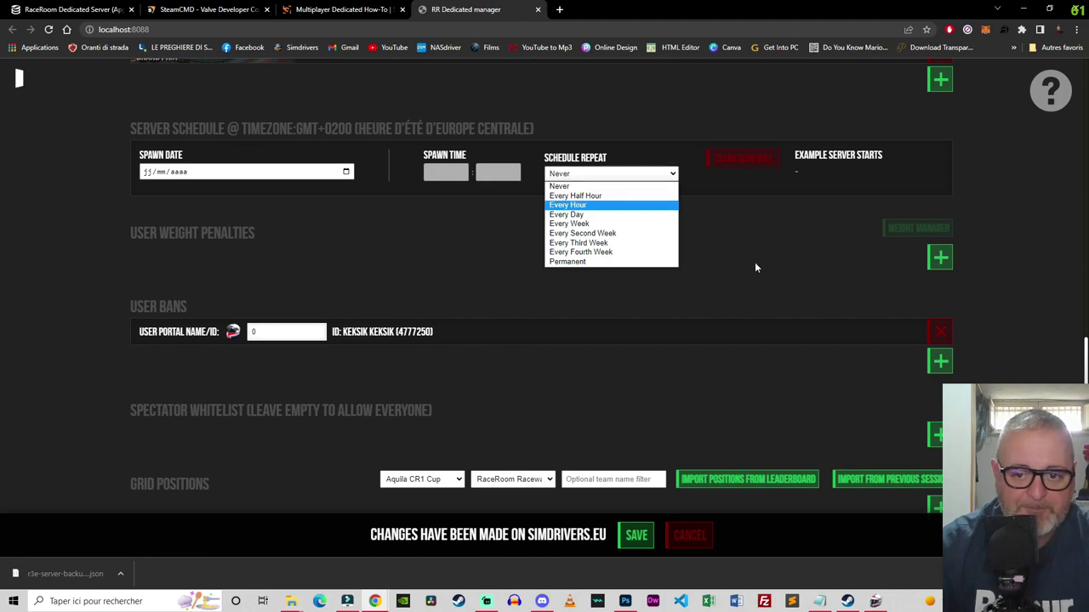
pyautogui.click(732, 255)
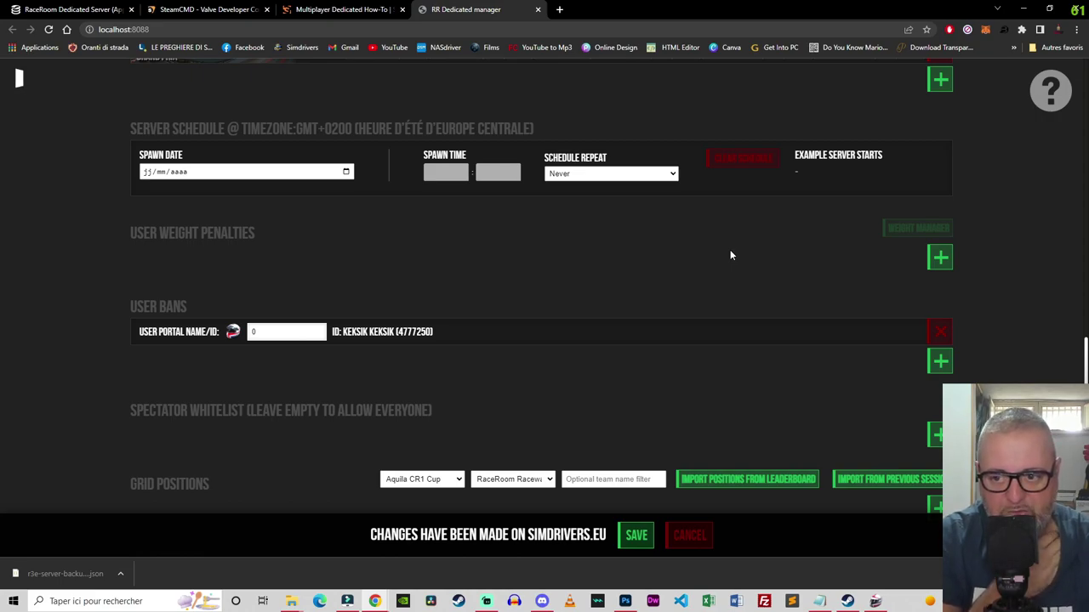
pyautogui.scroll(-1, 595, 242)
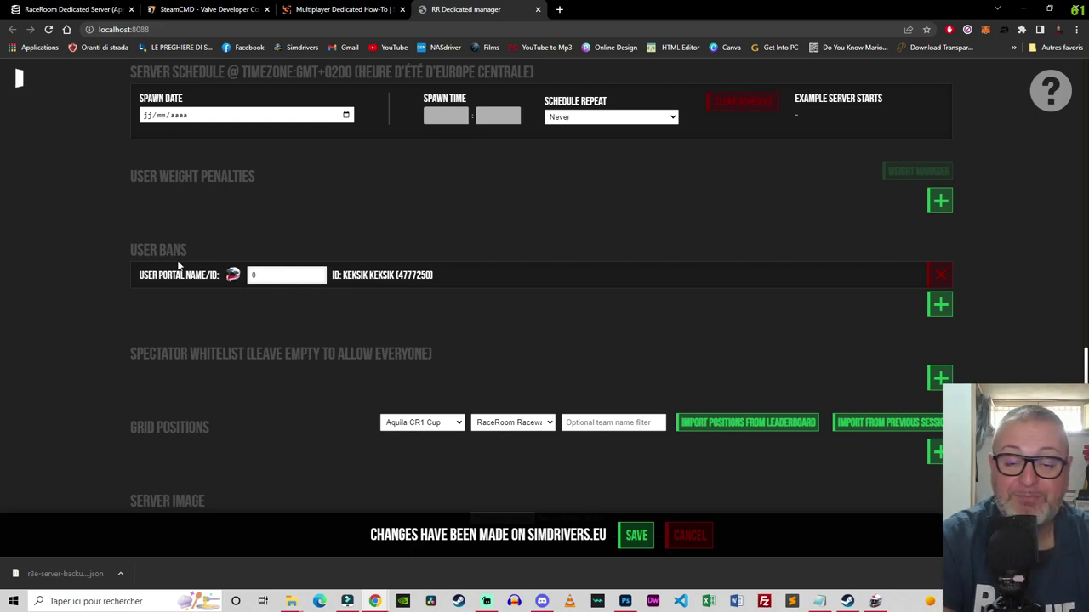
pyautogui.scroll(-2, 179, 257)
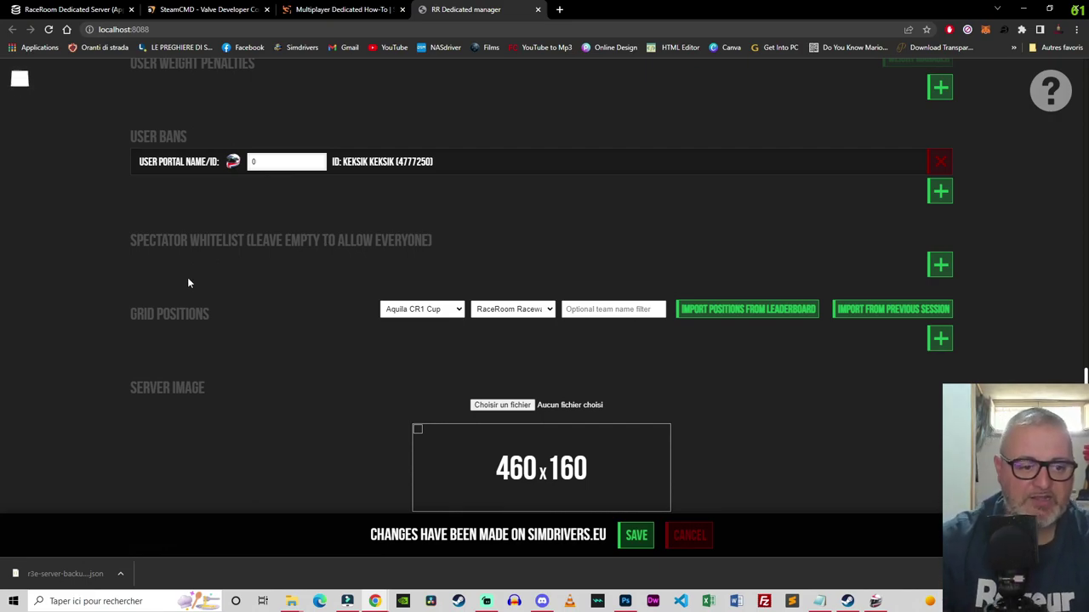
pyautogui.moveTo(129, 324); pyautogui.dragTo(687, 366)
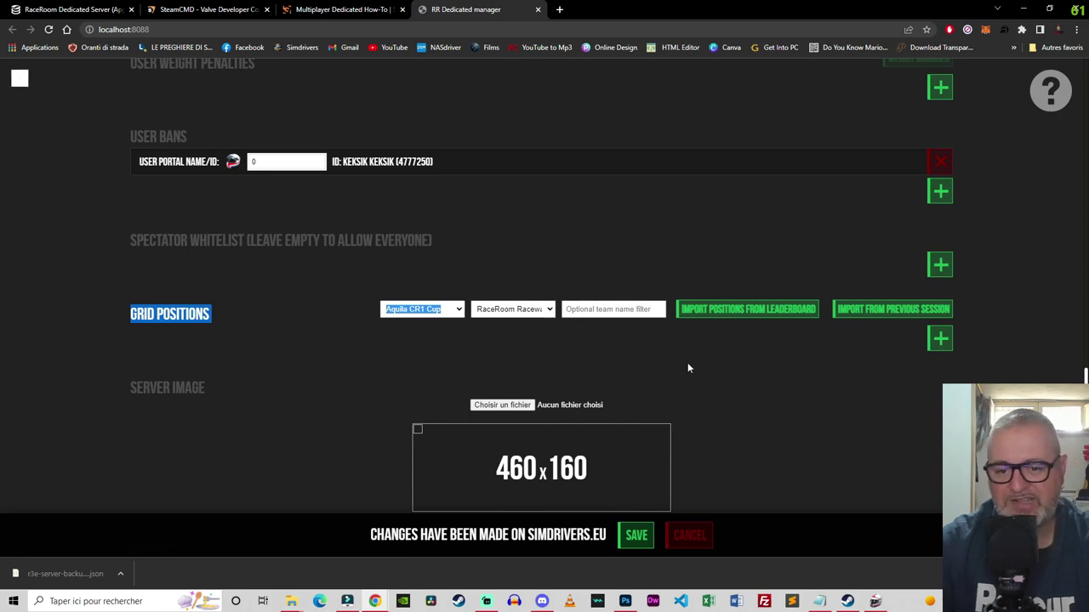
pyautogui.click(702, 370)
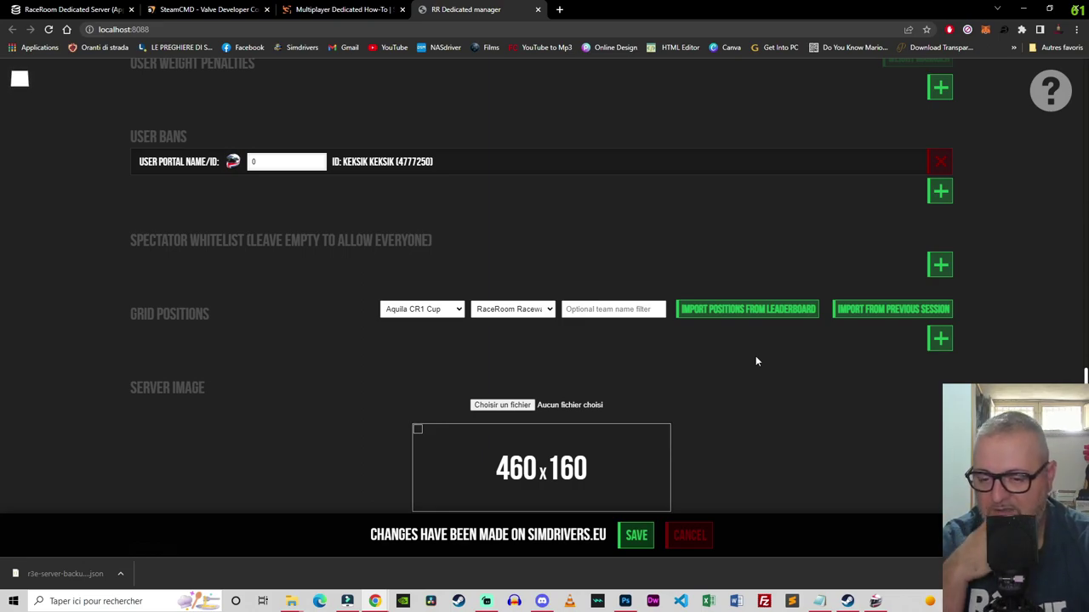
pyautogui.scroll(-2, 755, 362)
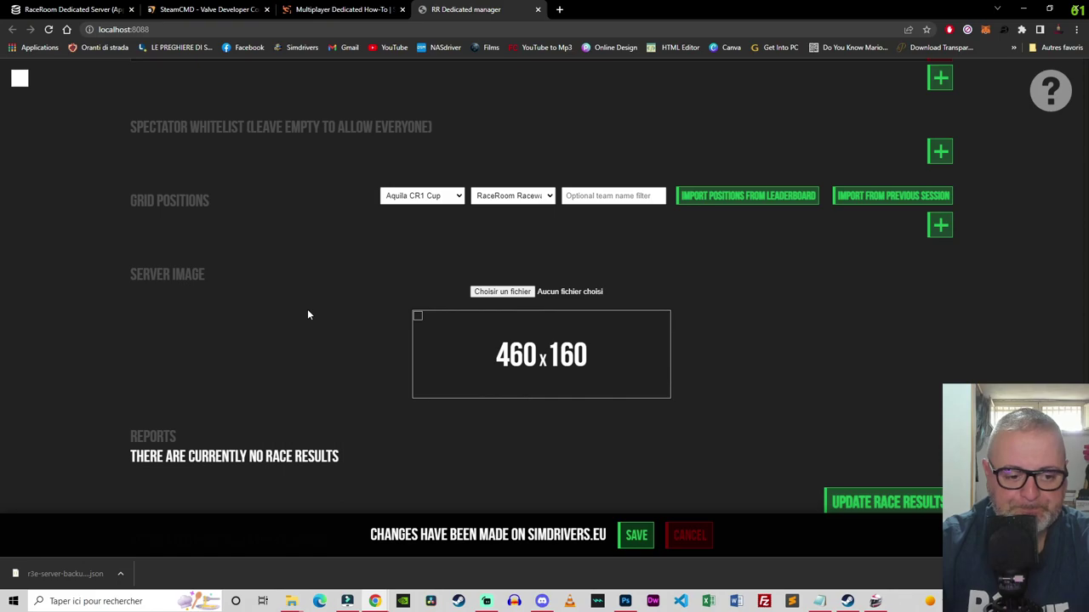
pyautogui.scroll(-3, 308, 314)
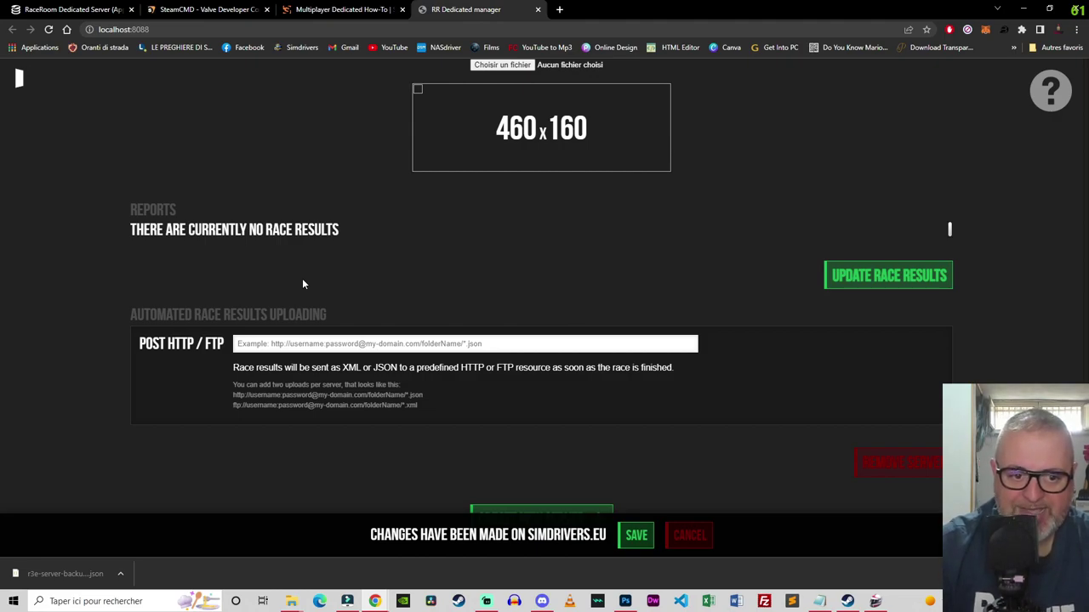
pyautogui.click(279, 343)
pyautogui.scroll(-3, 279, 343)
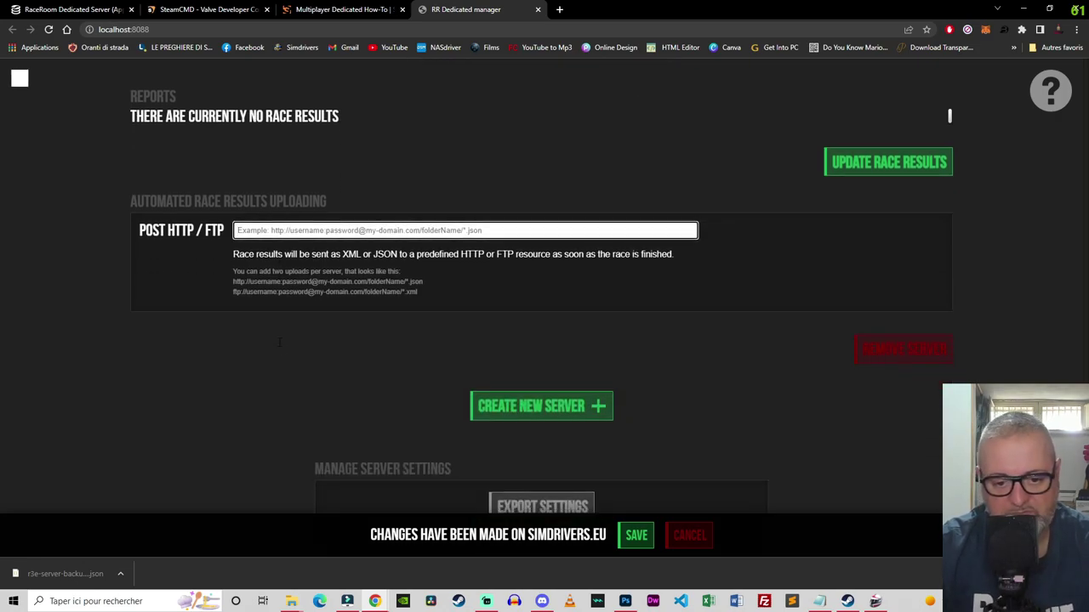
pyautogui.scroll(1, 279, 343)
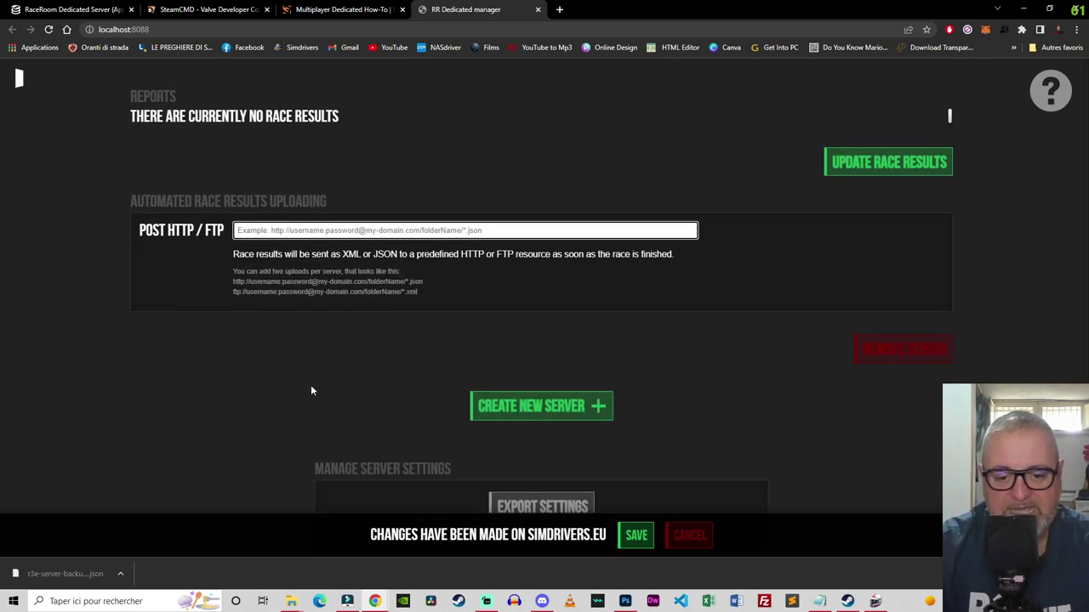
pyautogui.scroll(-1, 406, 400)
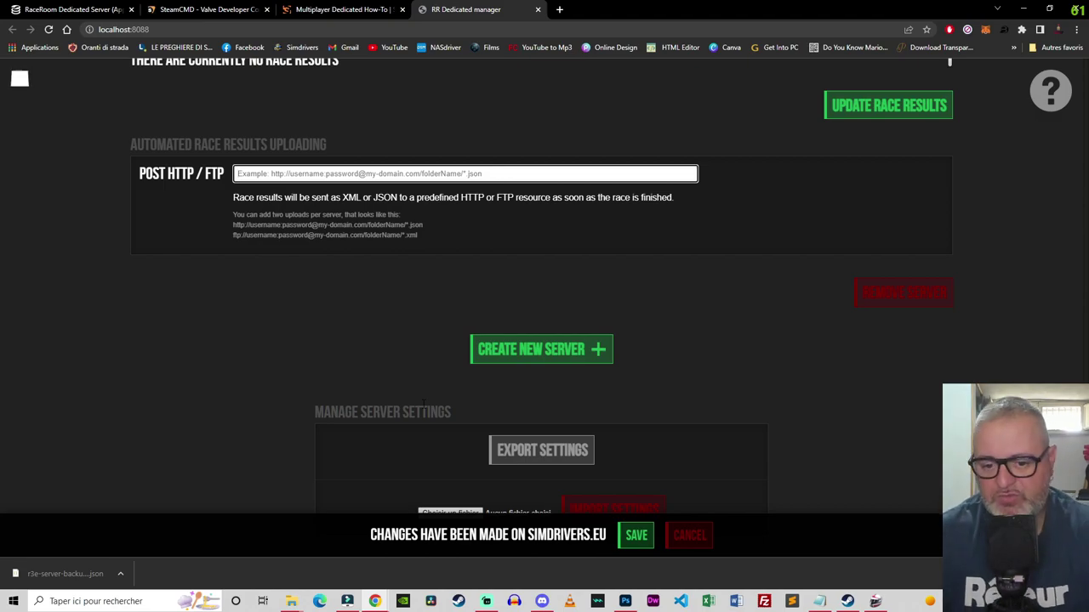
# Step: Save the pending server changes, then turn the server on from the top of the page
pyautogui.click(636, 535)
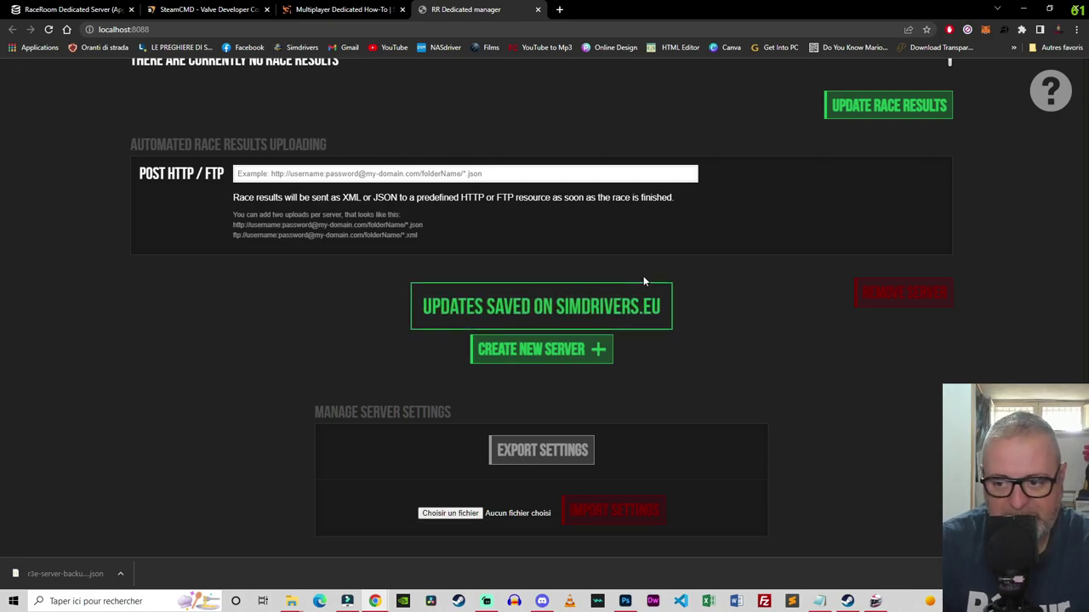
pyautogui.scroll(20, 683, 270)
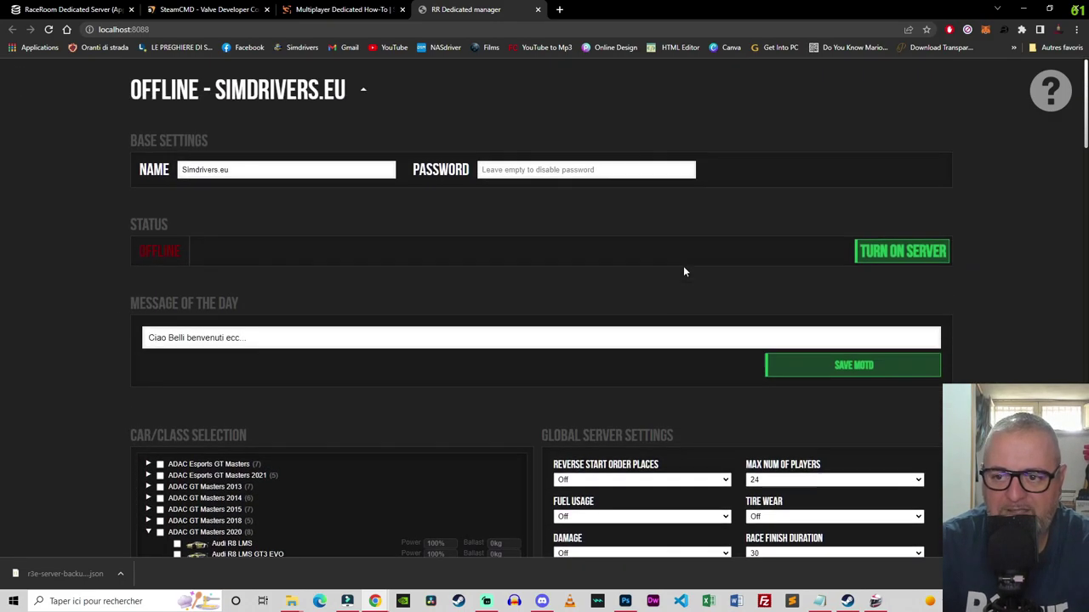
pyautogui.click(891, 257)
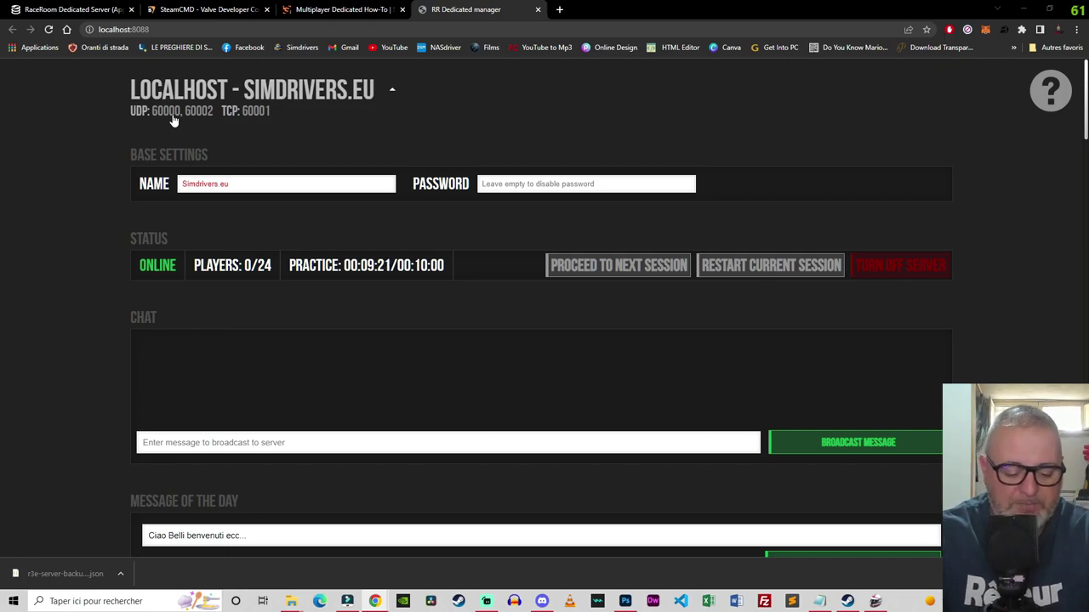
# Step: Load the router at 192.168.1.1 and log in with the admin password, retrying after a failed attempt
pyautogui.click(559, 9)
pyautogui.write('192.168.1.1')
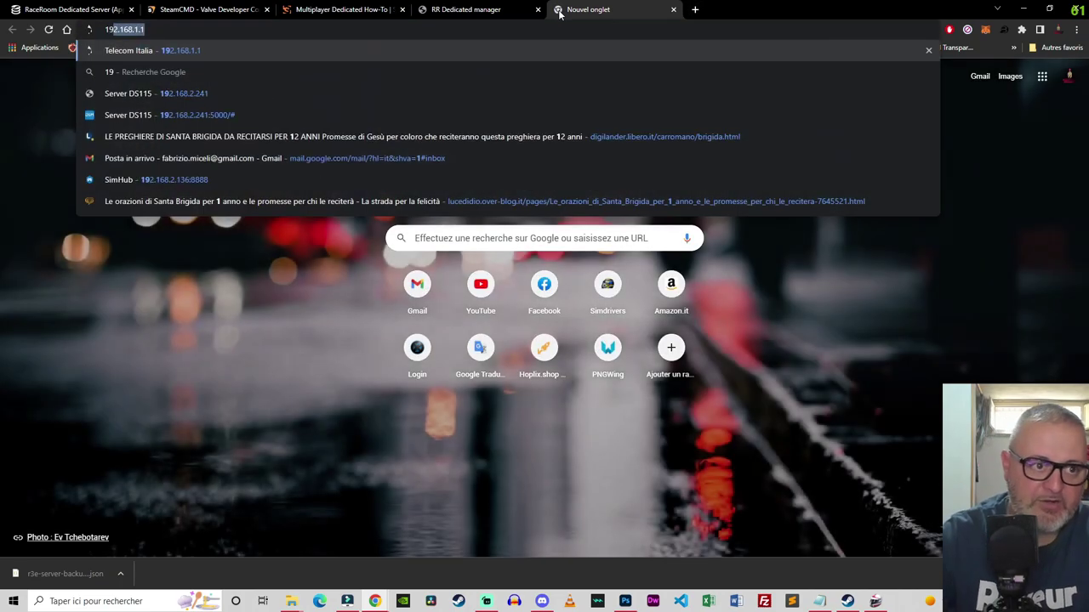
pyautogui.press('Return')
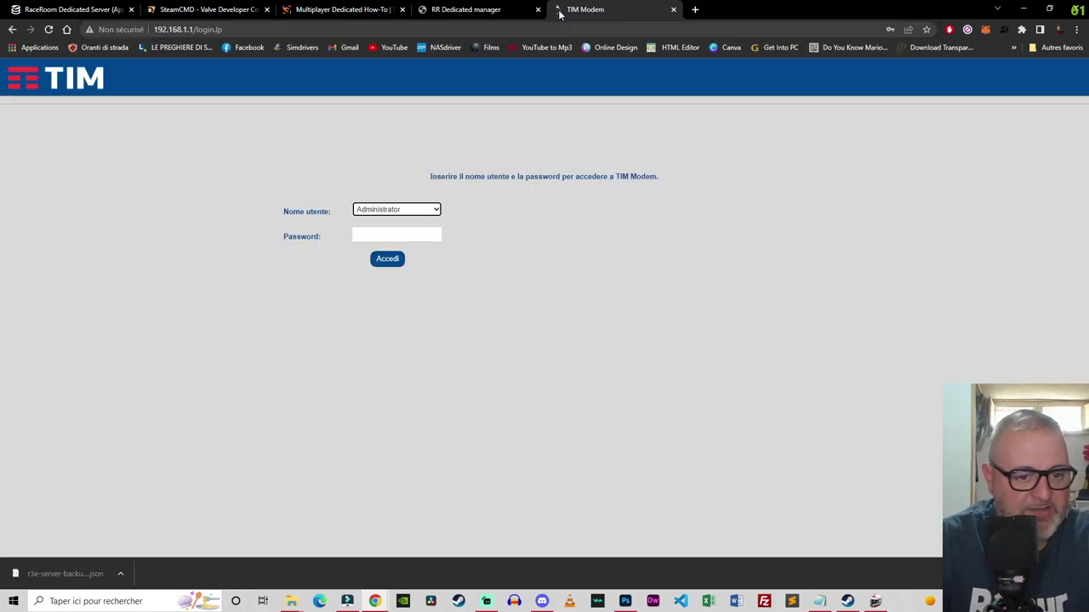
pyautogui.click(369, 235)
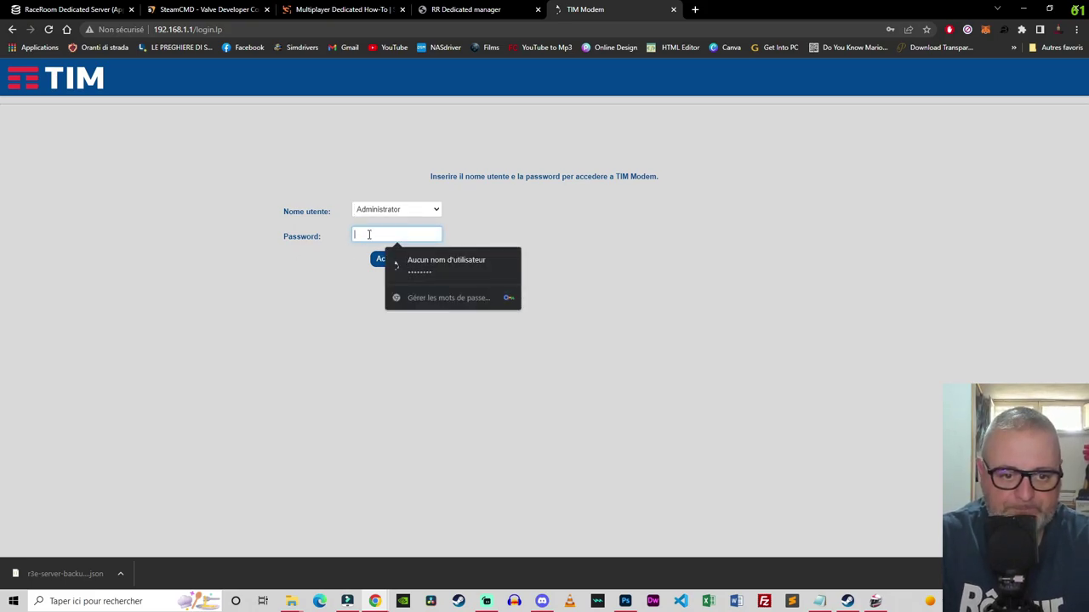
pyautogui.write('admin')
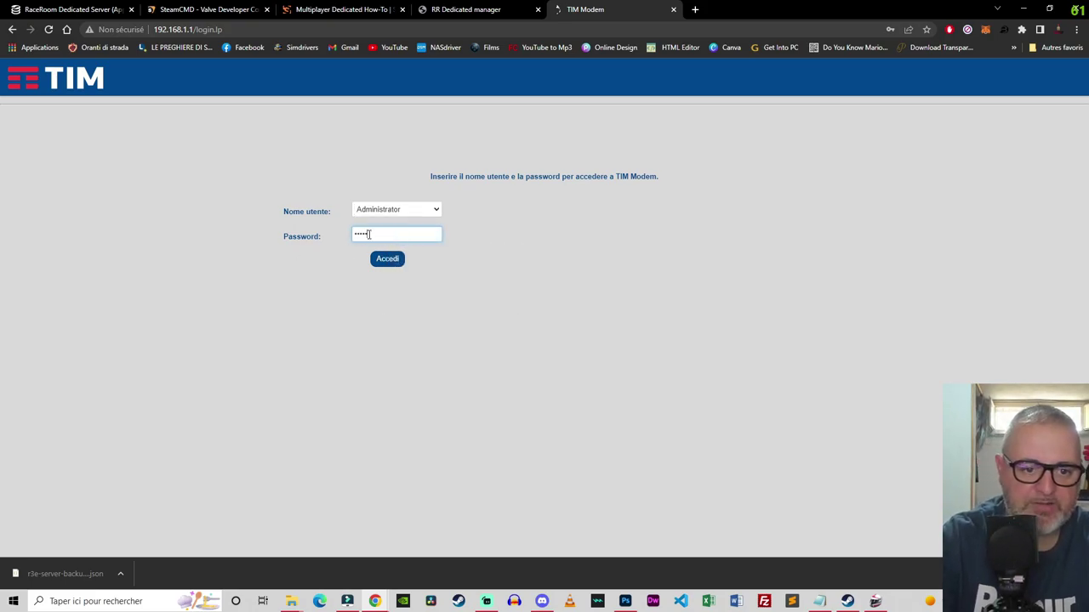
pyautogui.press('Return')
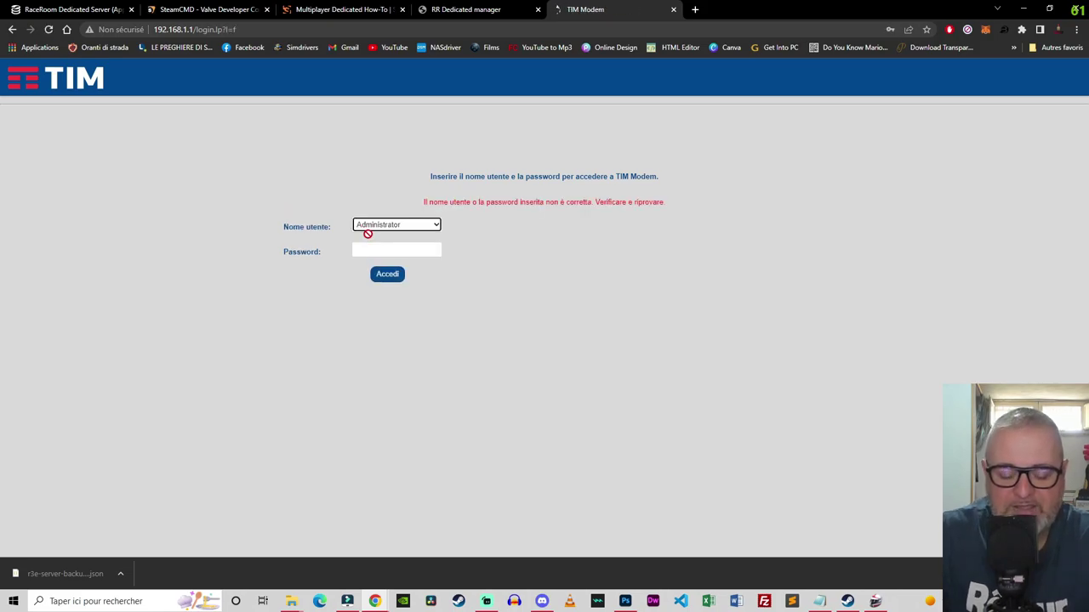
pyautogui.click(368, 250)
pyautogui.write('adm')
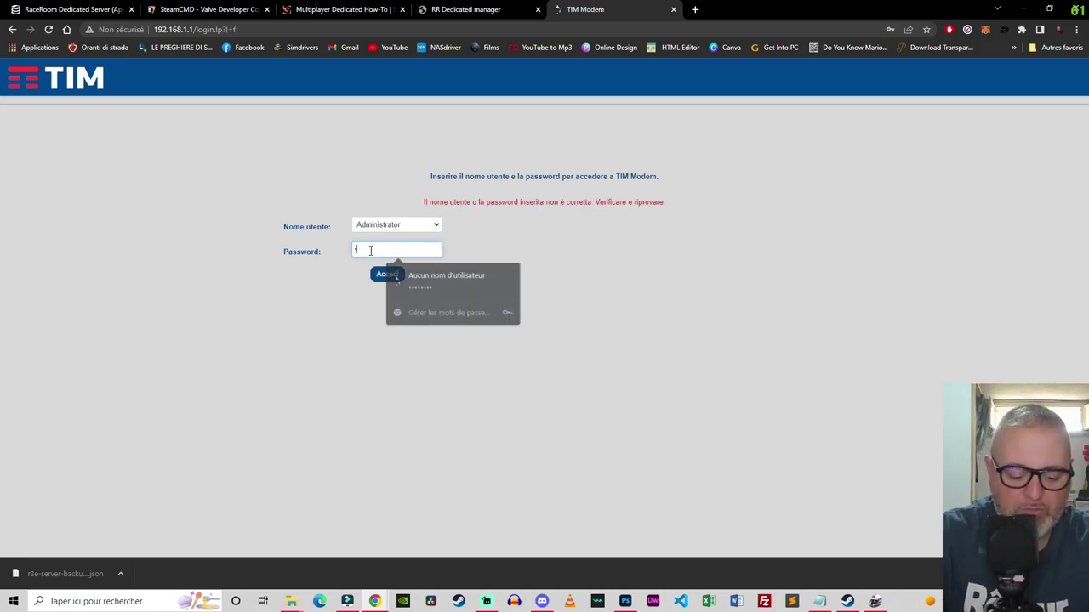
pyautogui.write('in')
pyautogui.press('Return')
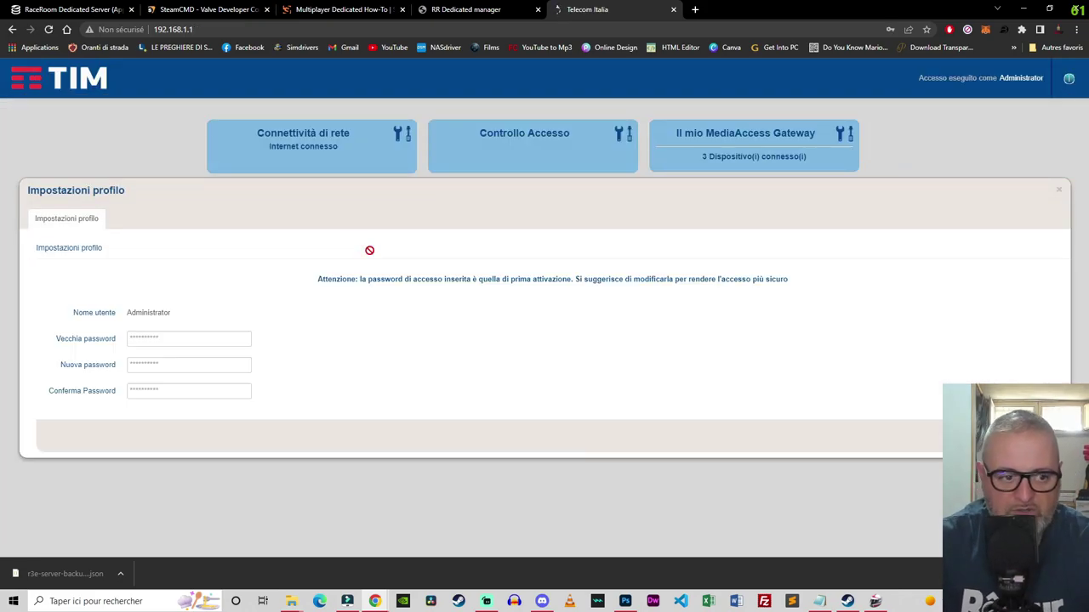
pyautogui.click(1059, 190)
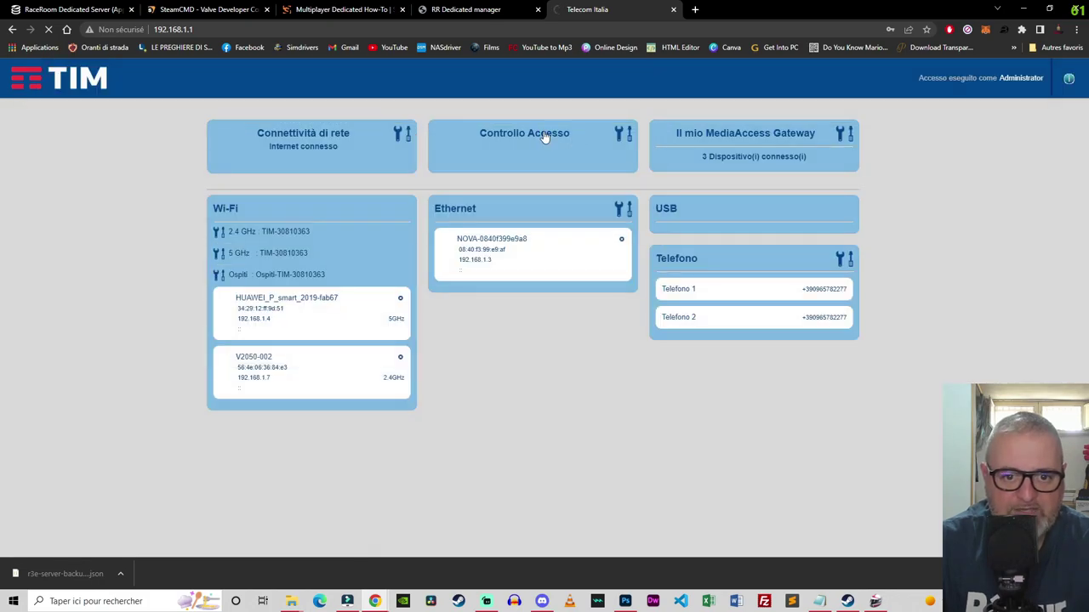
# Step: Open Controllo Accesso and switch to its Port Mapping tab
pyautogui.click(537, 137)
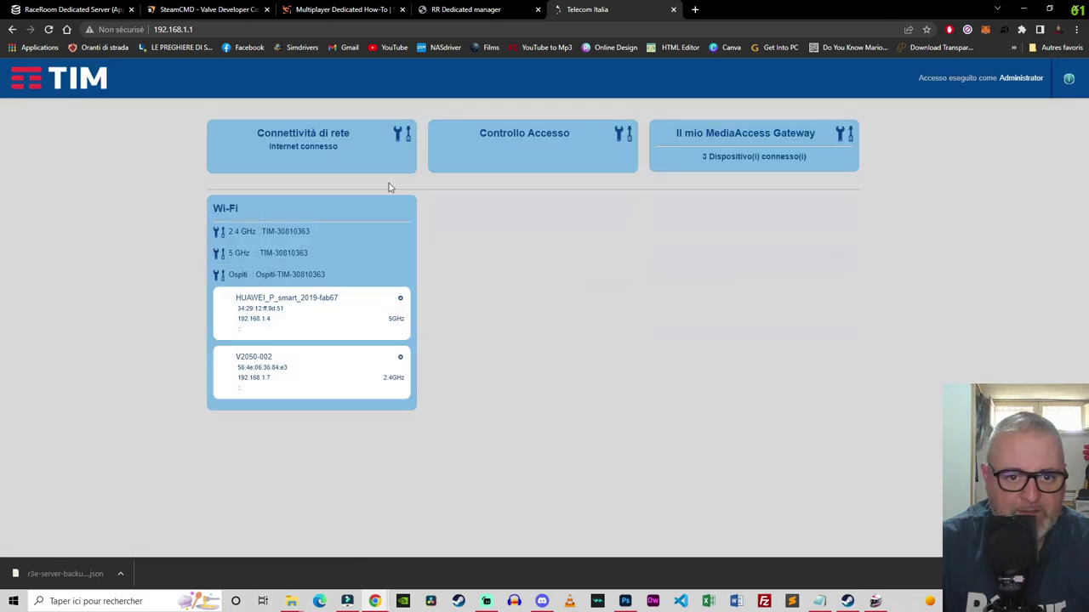
pyautogui.click(511, 139)
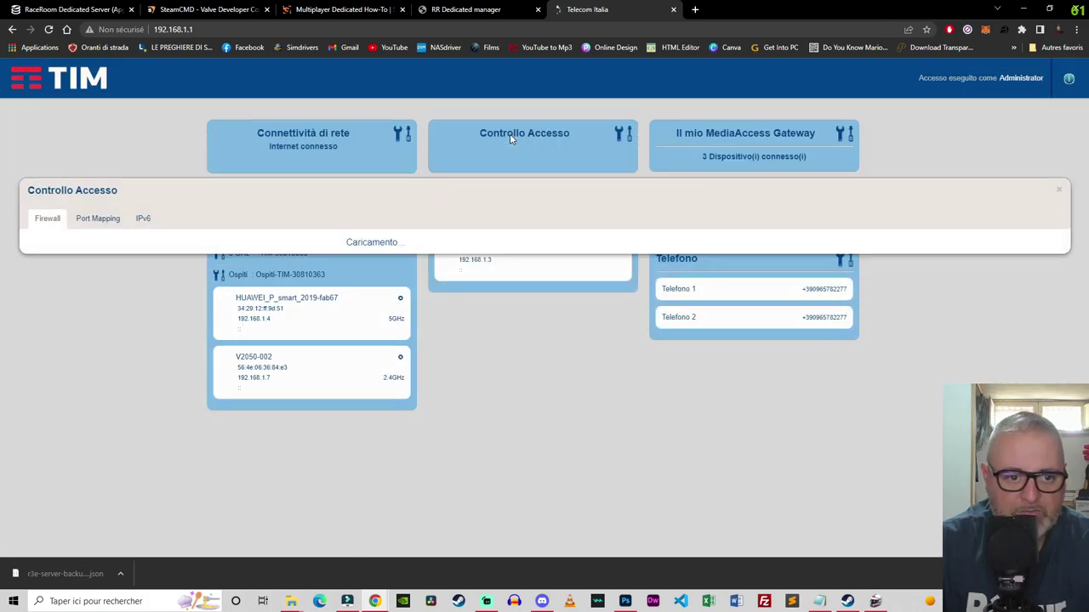
pyautogui.click(99, 218)
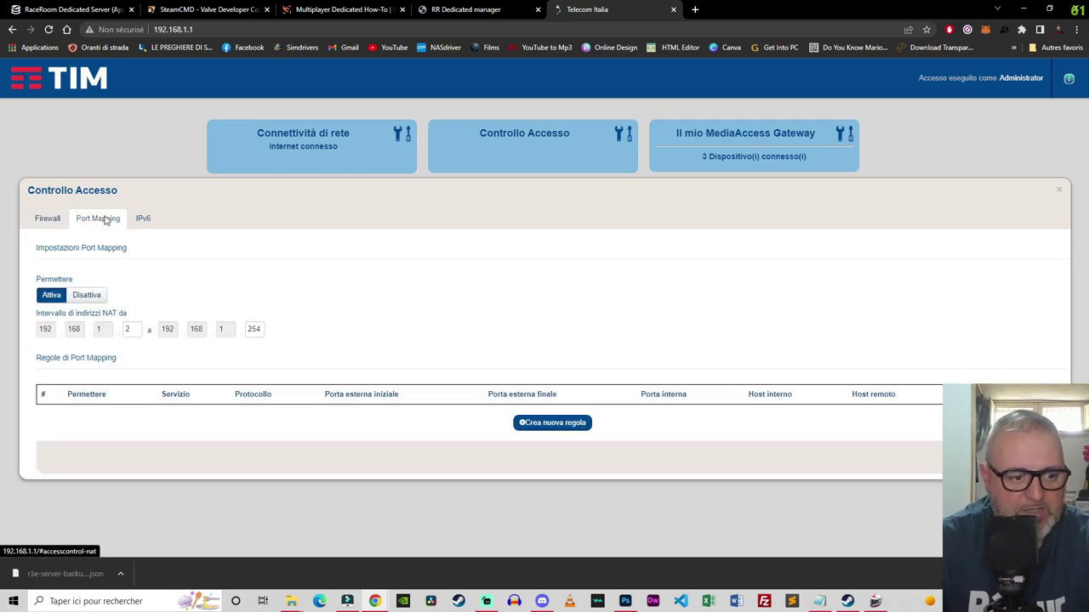
# Step: Add a new port mapping rule with starting external port 60000
pyautogui.click(548, 424)
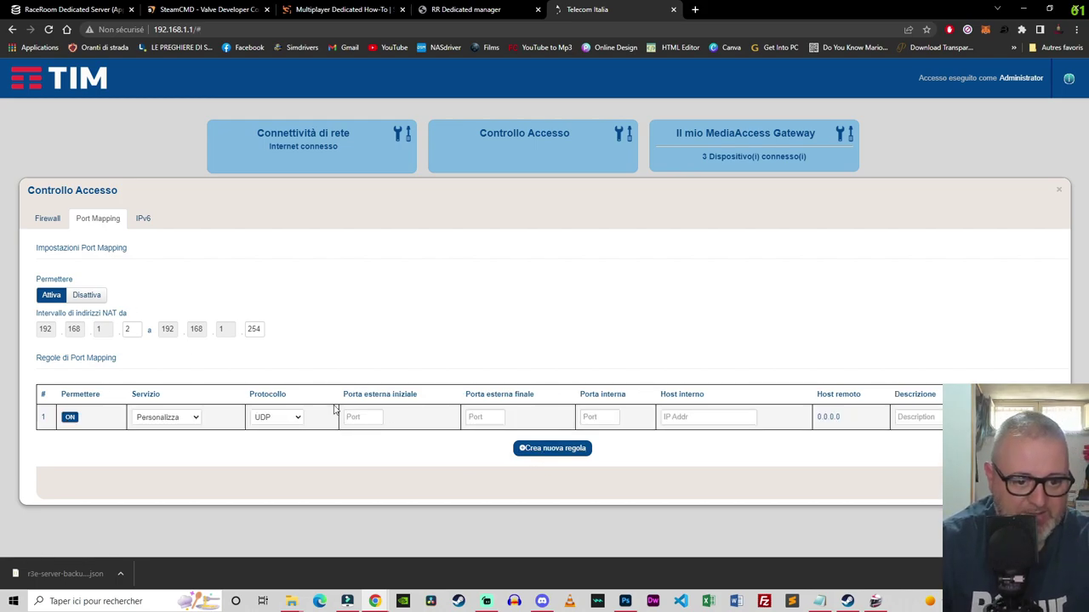
pyautogui.click(358, 416)
pyautogui.write('60000')
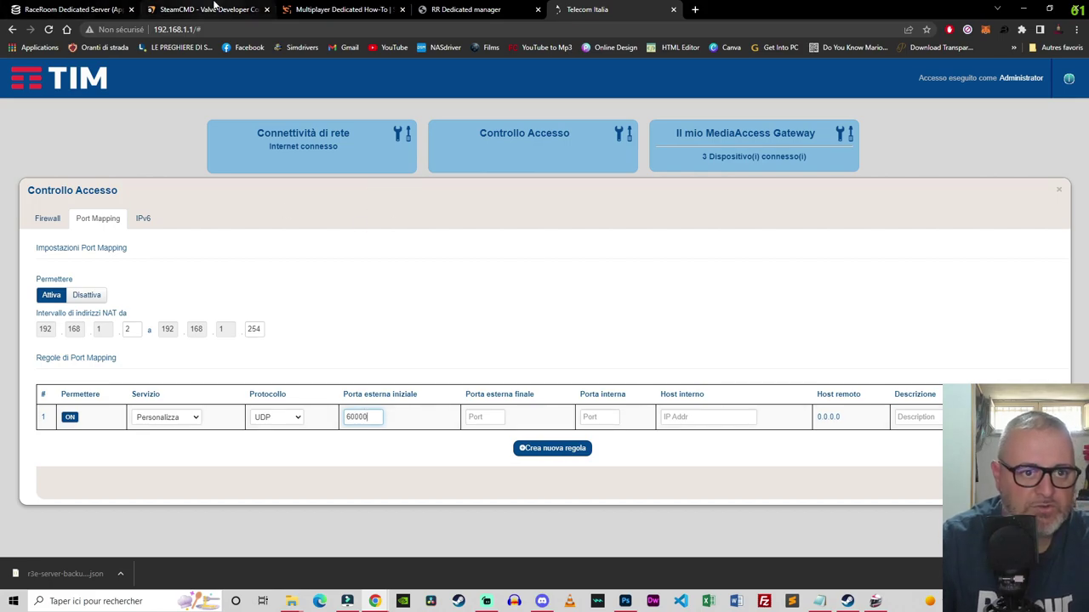
pyautogui.click(468, 9)
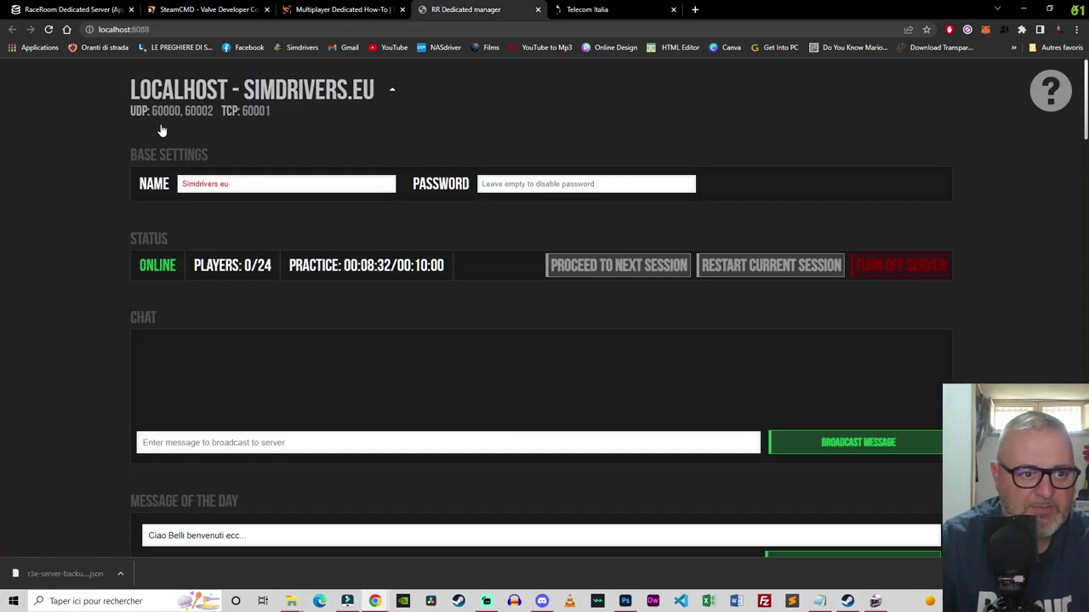
pyautogui.click(587, 10)
# Step: Set the final external port and the internal port of the rule both to 60000
pyautogui.click(479, 416)
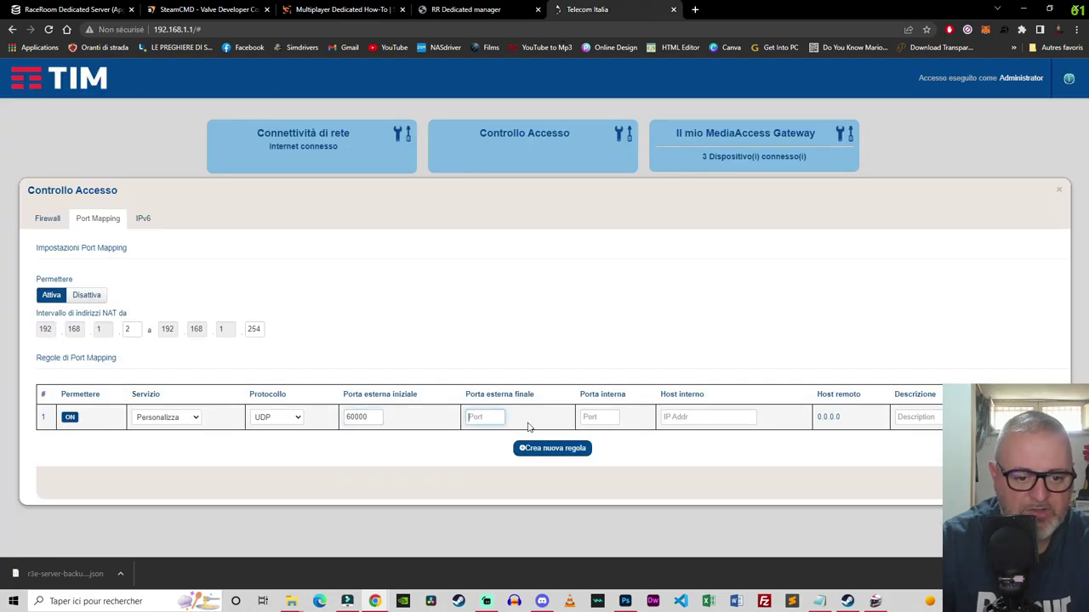
pyautogui.write('60000')
pyautogui.click(596, 416)
pyautogui.write('6000')
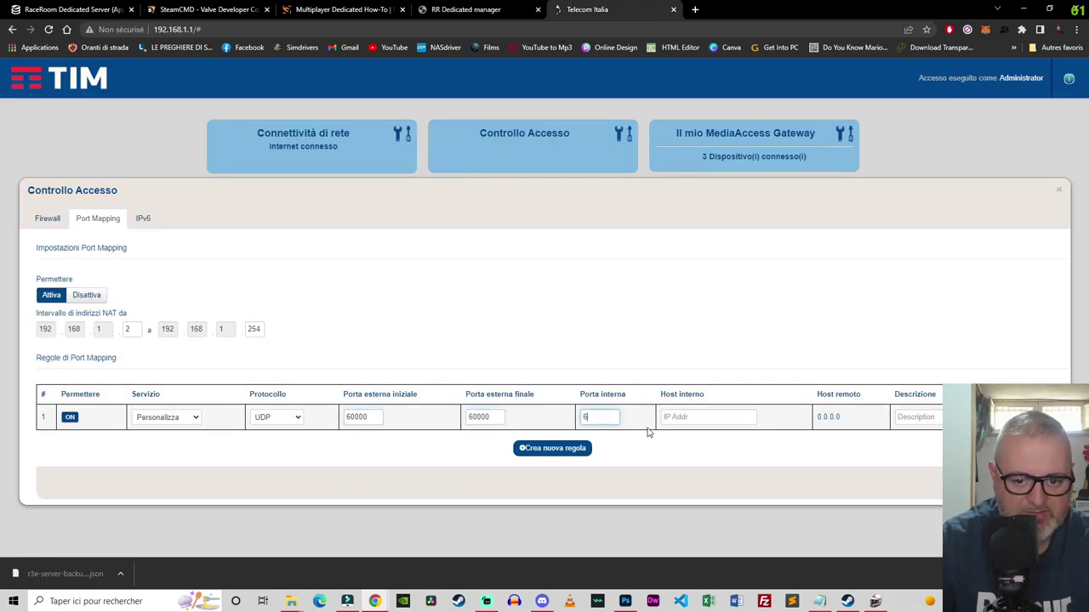
pyautogui.click(672, 416)
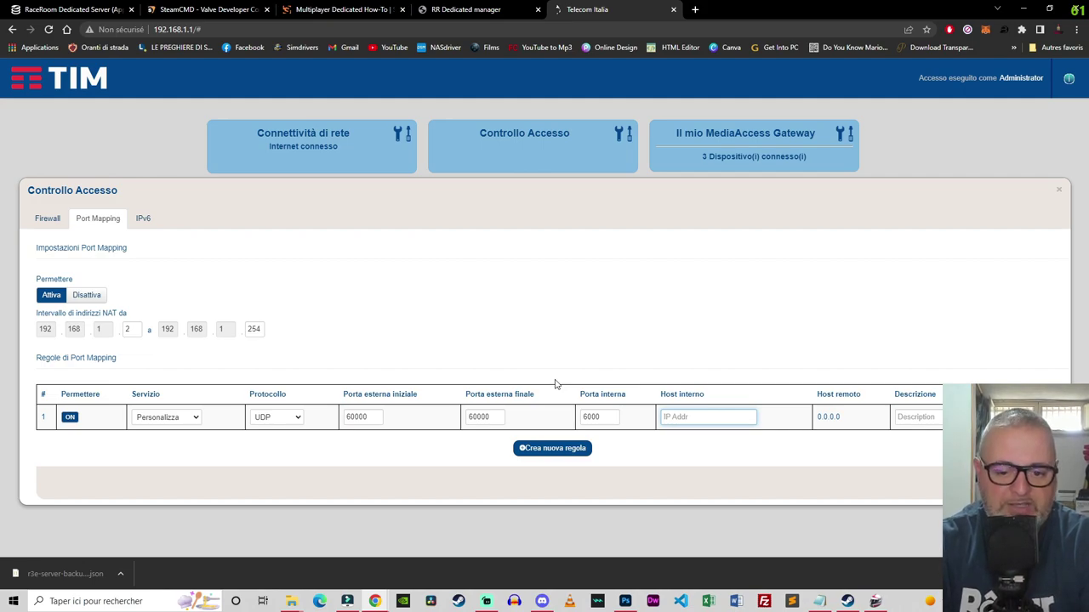
pyautogui.click(622, 417)
pyautogui.write('0')
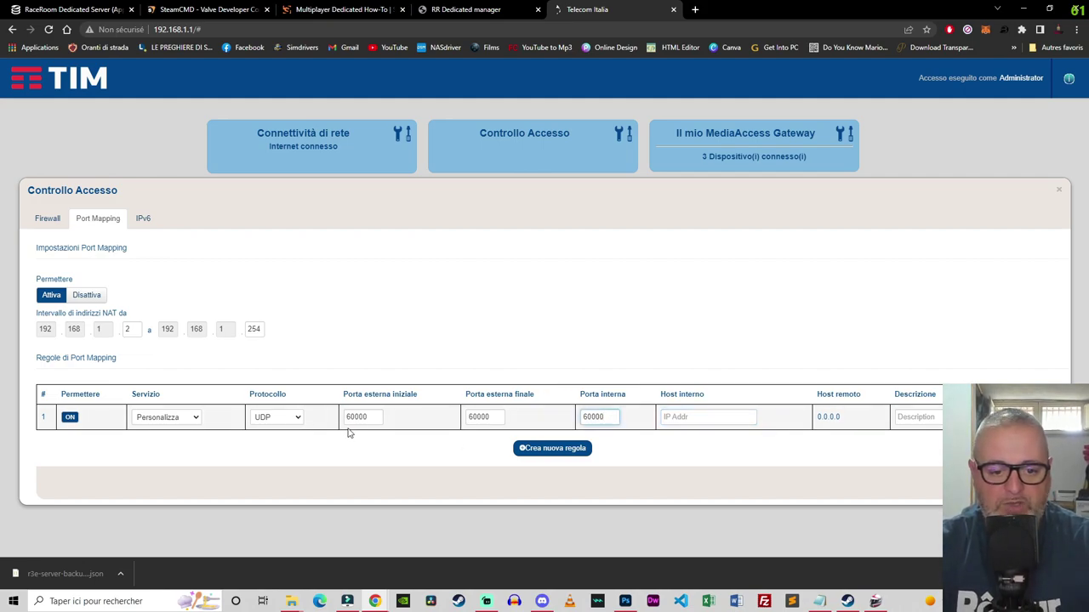
pyautogui.click(679, 419)
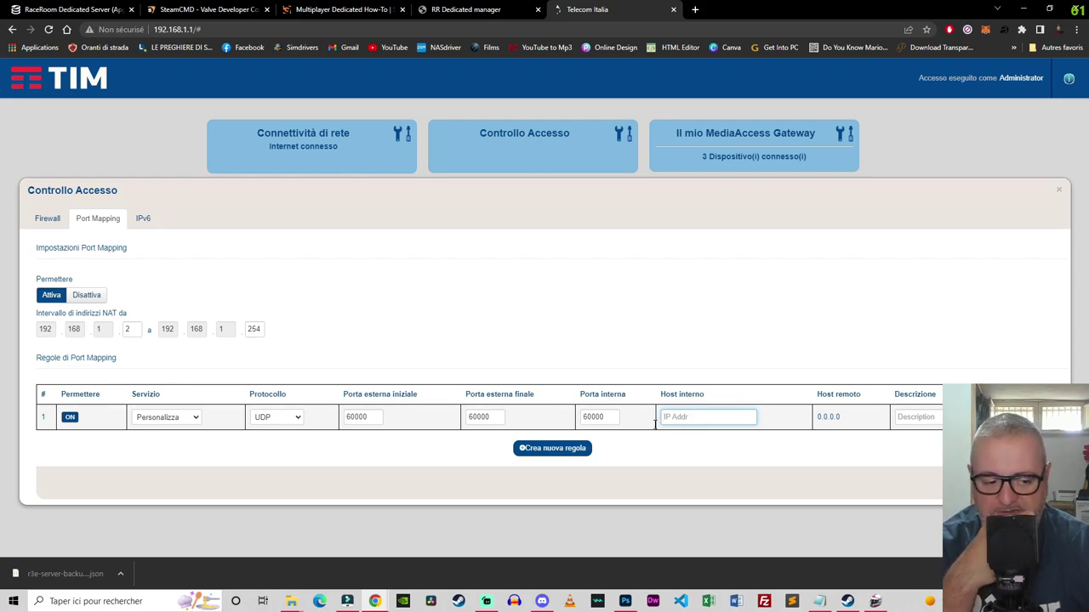
pyautogui.click(125, 601)
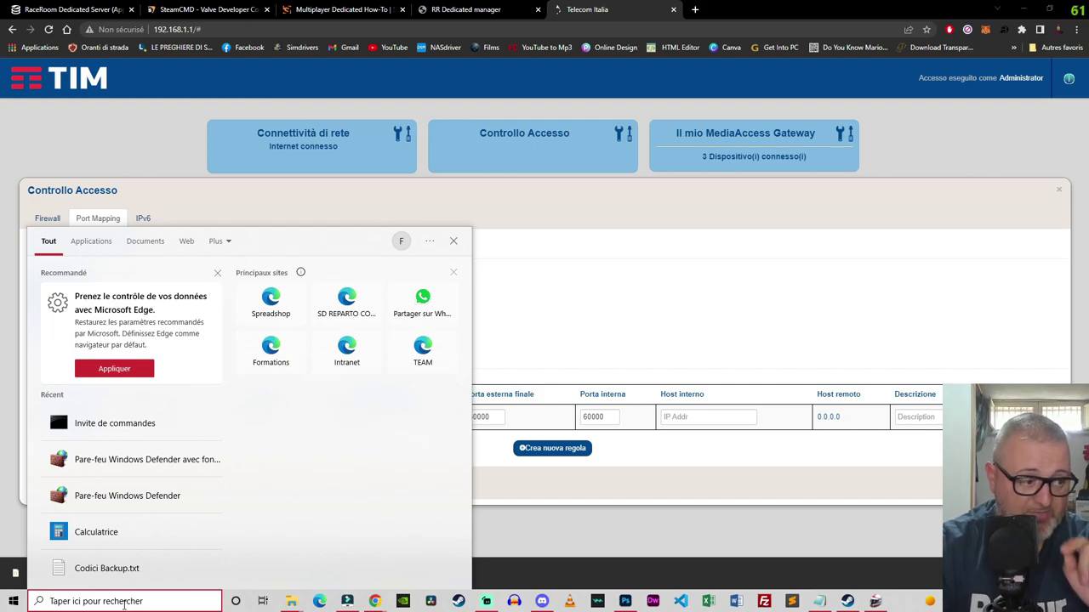
# Step: Run ipconfig in cmd, select the IPv4 address 192.168.2.136, and close the console
pyautogui.write('cmd')
pyautogui.press('Return')
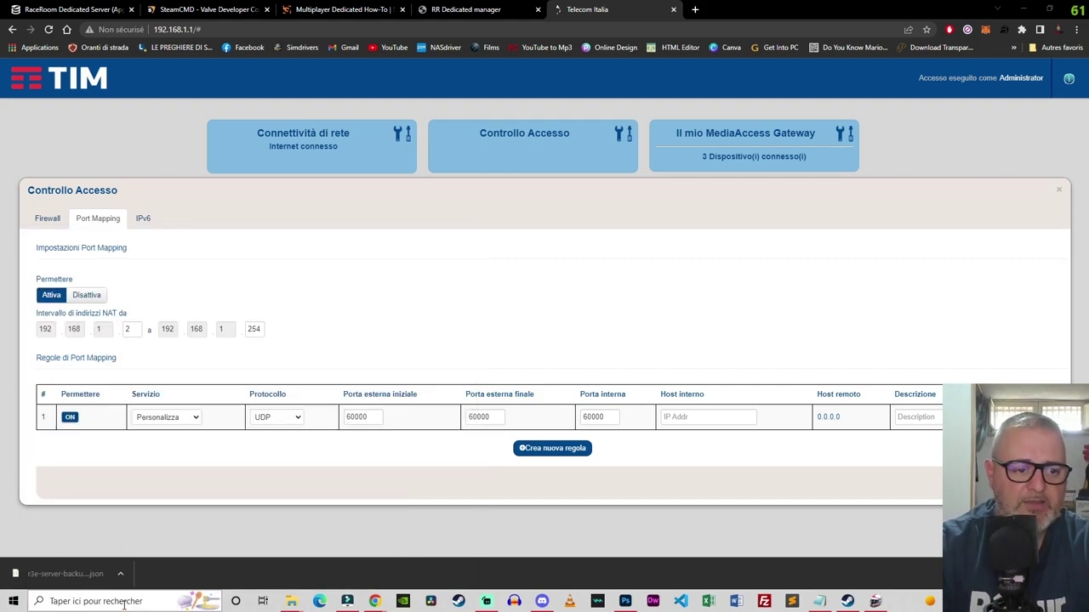
pyautogui.write('ipc')
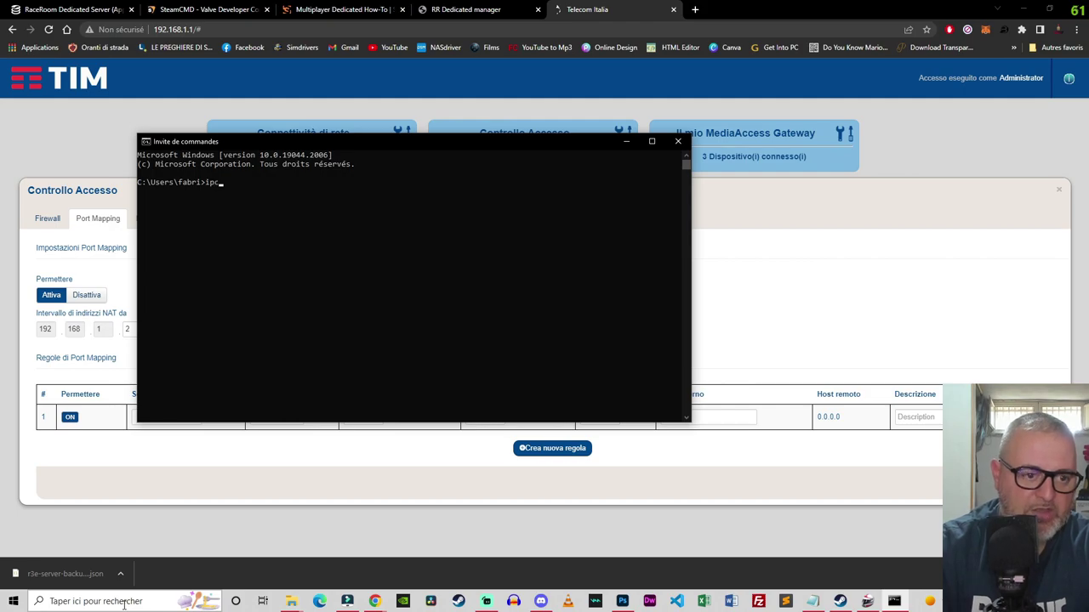
pyautogui.write('onfig')
pyautogui.press('Return')
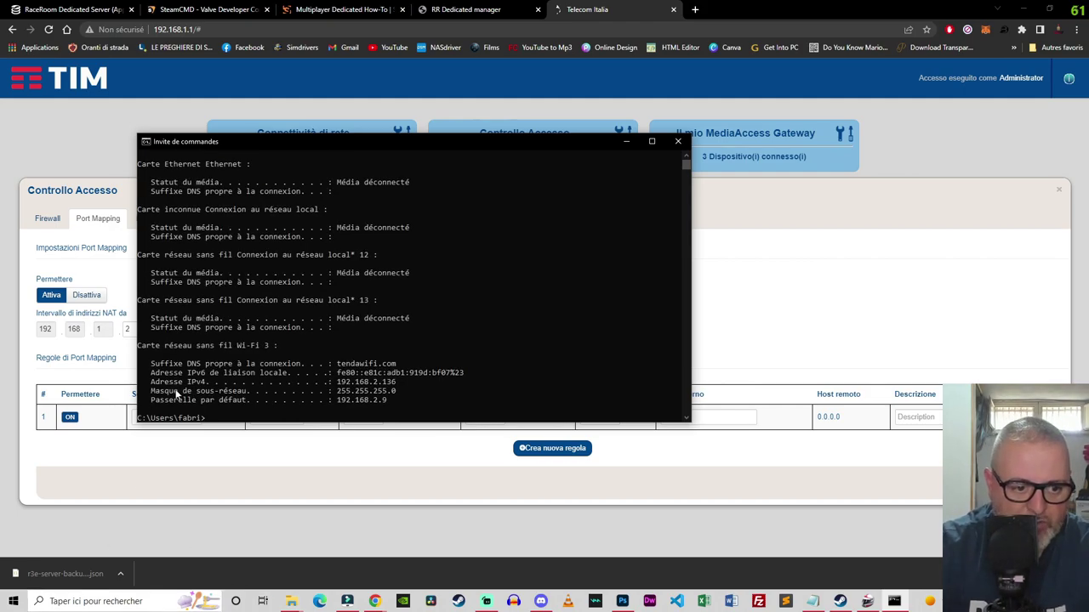
pyautogui.moveTo(334, 383); pyautogui.dragTo(397, 388)
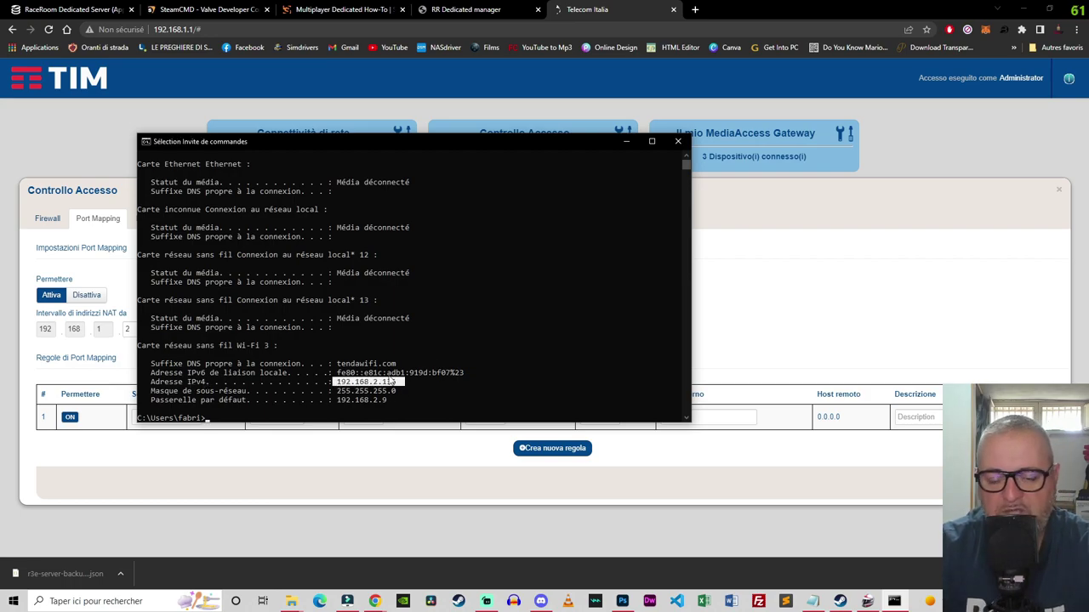
pyautogui.click(678, 142)
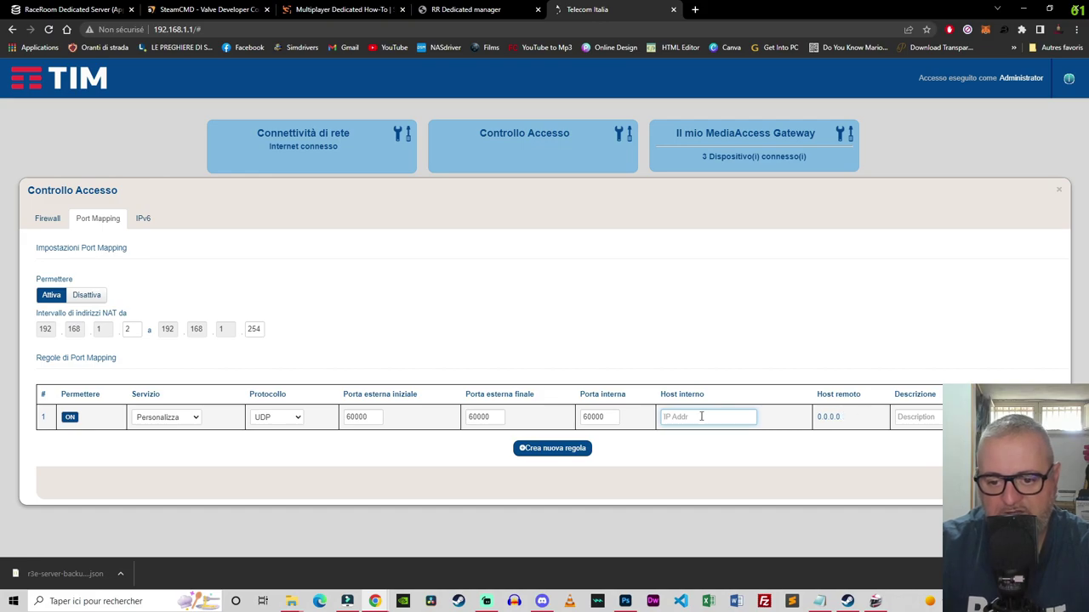
# Step: Set internal host 192.168.2.136, save the rule, check TCP port 60001 in the manager, then close the router tab
pyautogui.write('192.168')
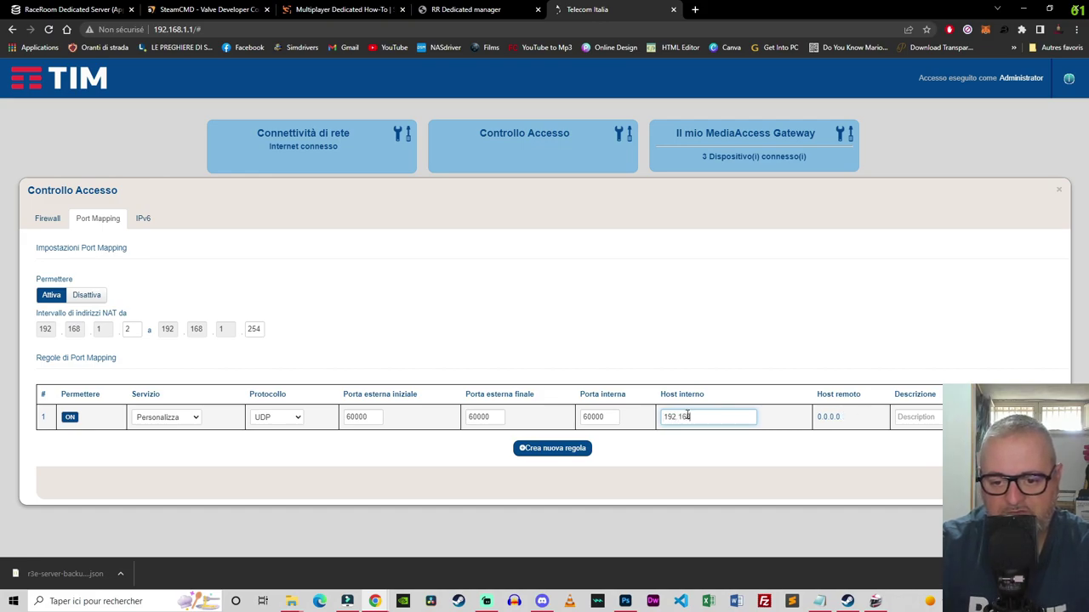
pyautogui.write('.2.136')
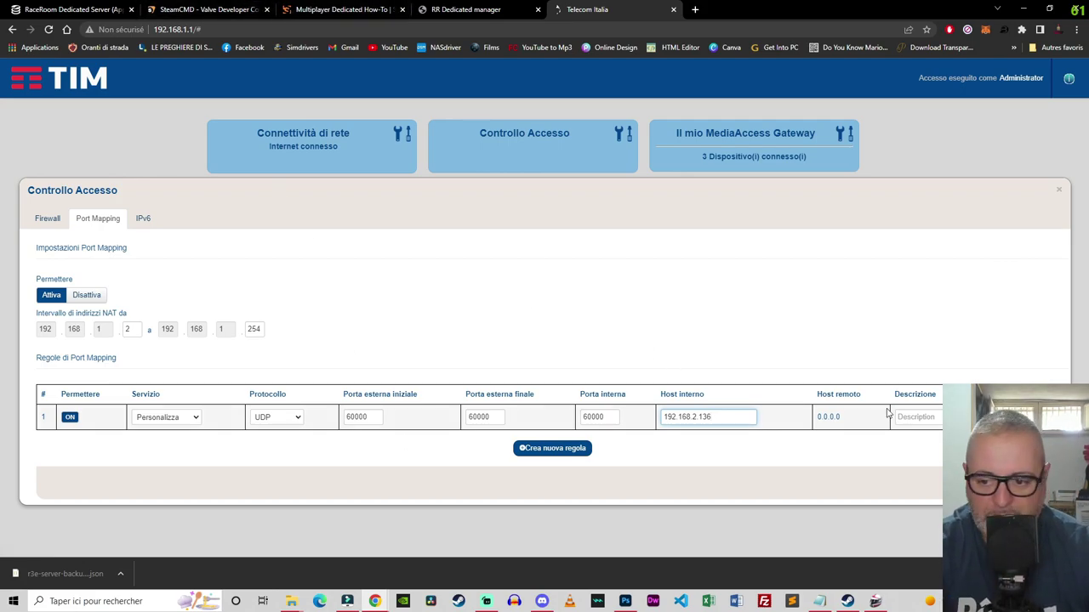
pyautogui.click(1046, 483)
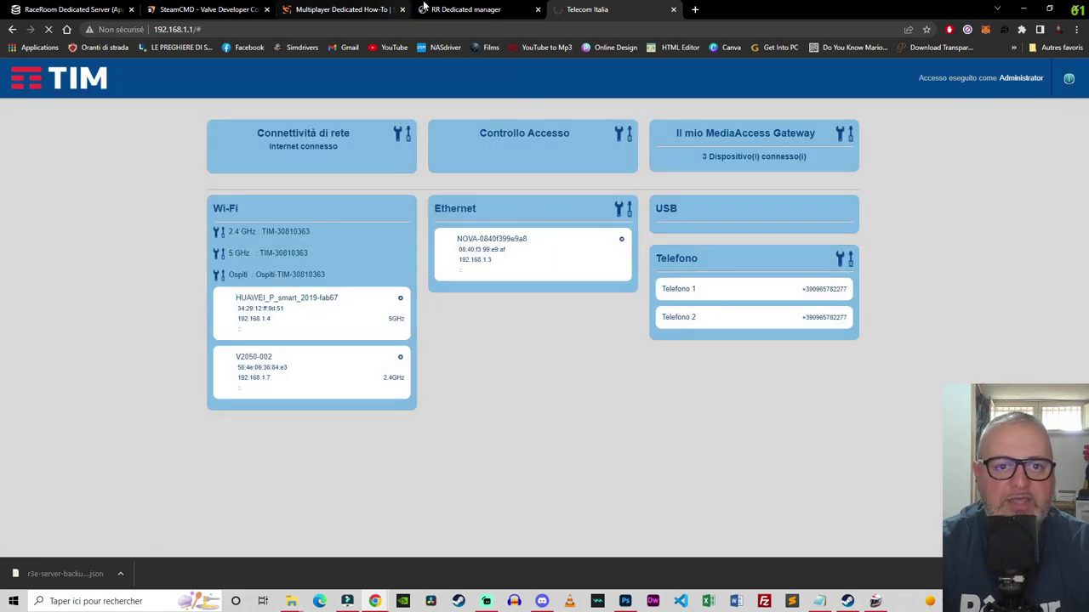
pyautogui.click(466, 9)
pyautogui.moveTo(243, 113); pyautogui.dragTo(288, 124)
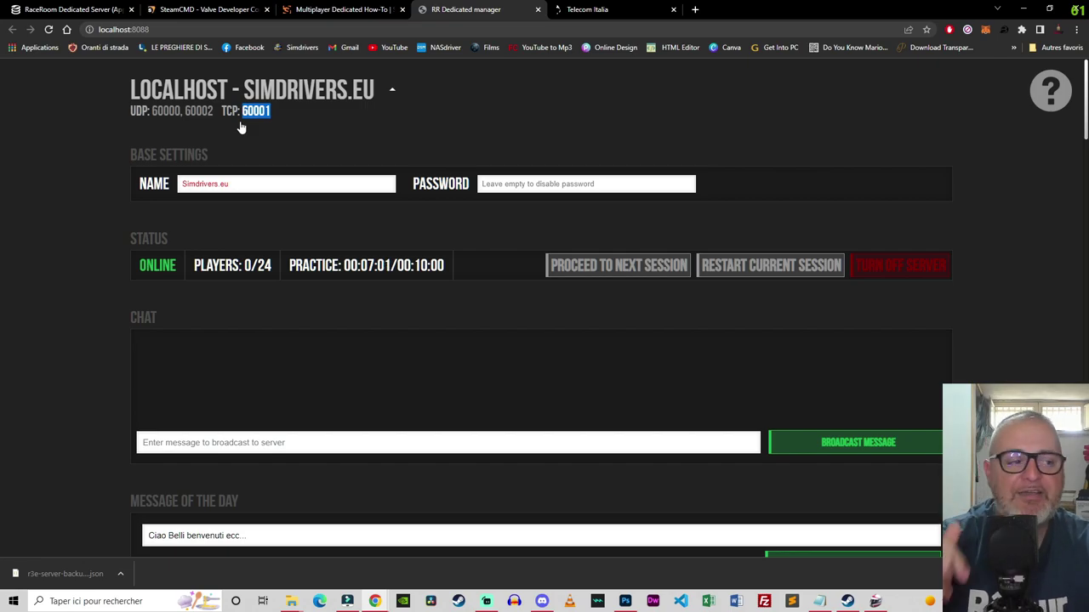
pyautogui.click(647, 13)
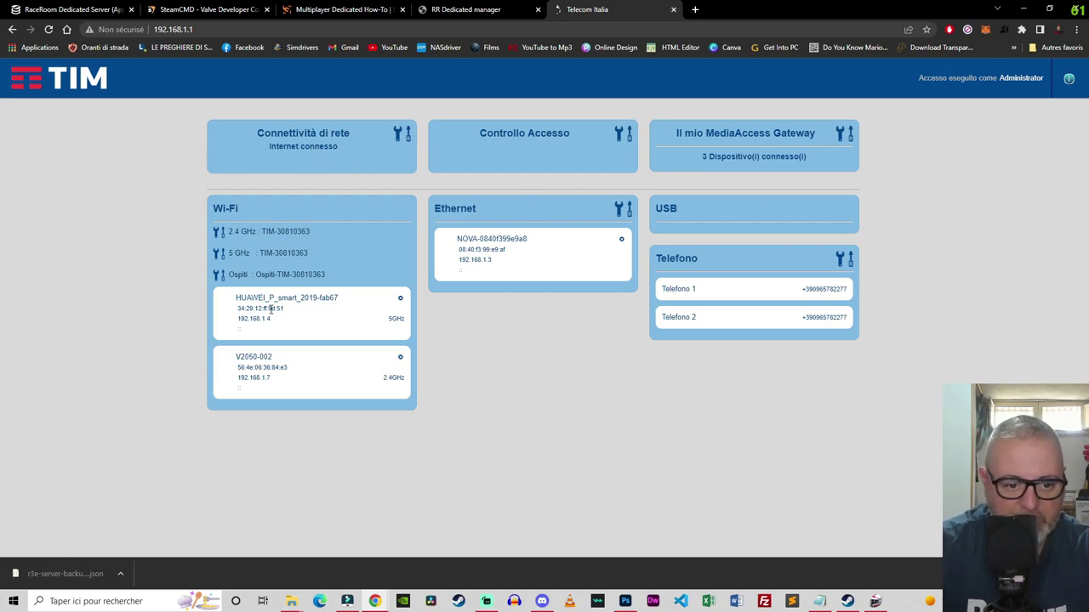
pyautogui.click(672, 9)
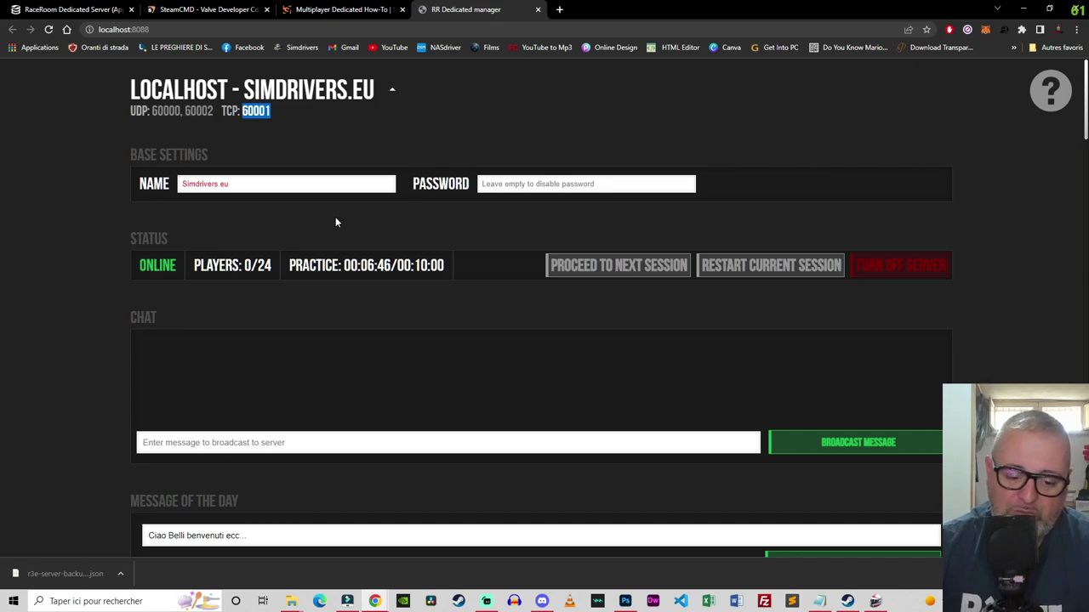
# Step: Create a new server named 'Simdrivers' using Create New Server at the bottom of the page
pyautogui.scroll(-1, 312, 267)
pyautogui.scroll(-20, 313, 267)
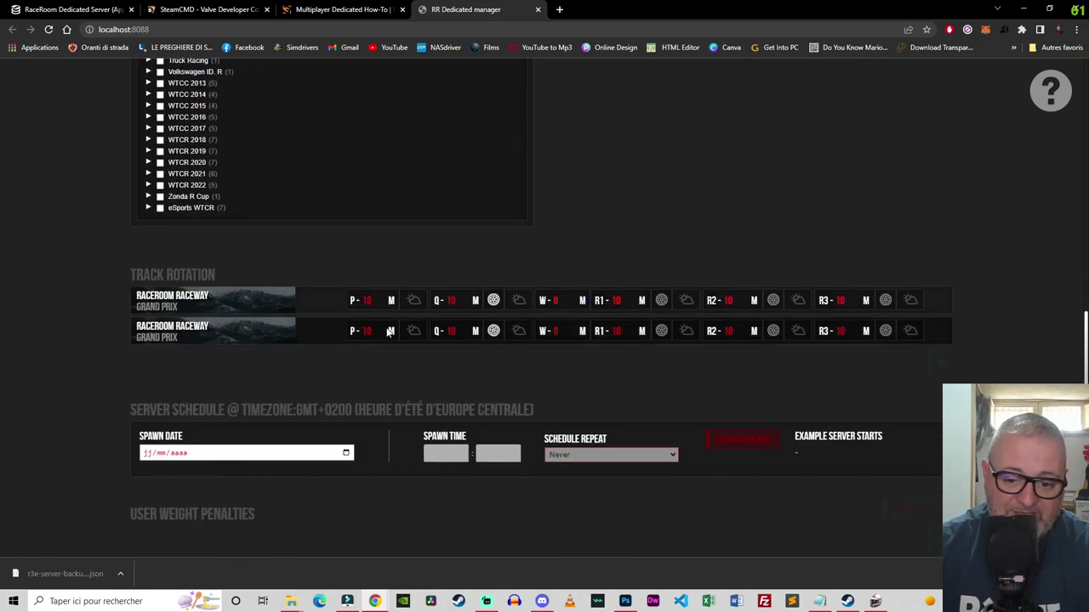
pyautogui.scroll(-5, 451, 345)
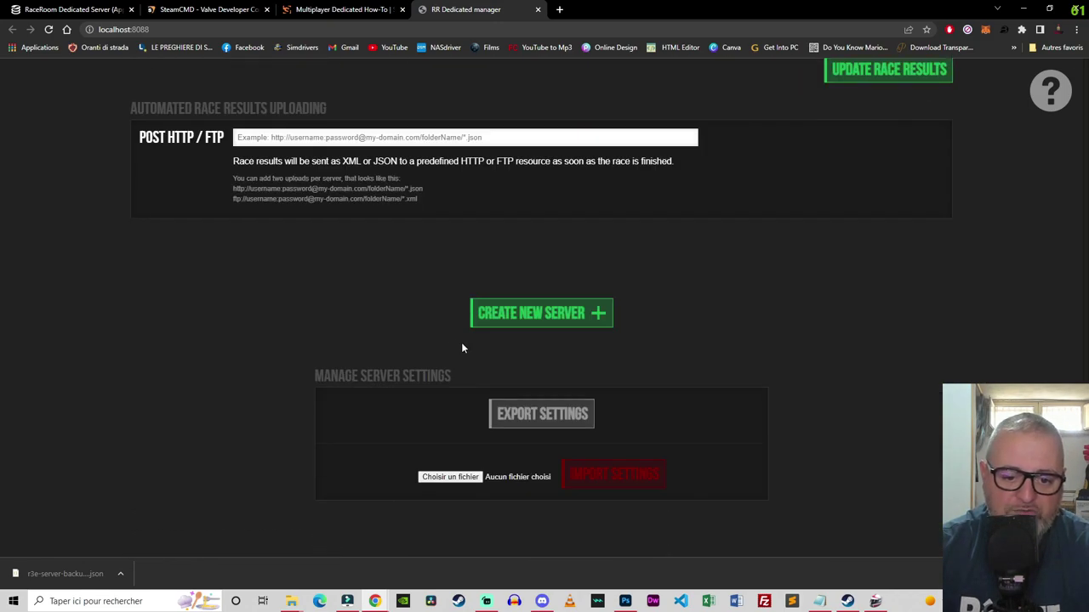
pyautogui.click(534, 316)
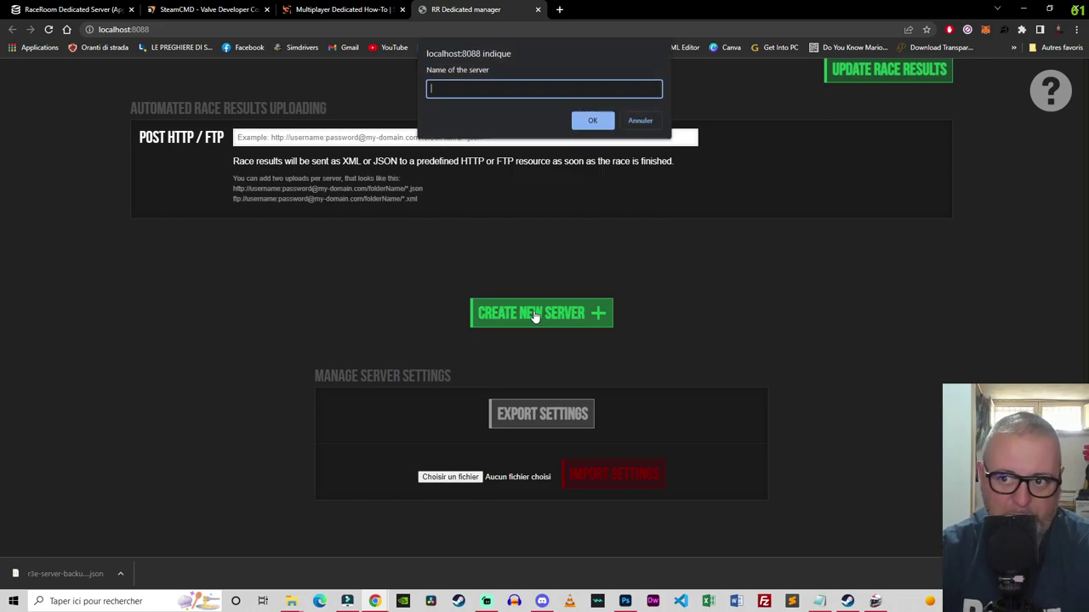
pyautogui.write('Simdri')
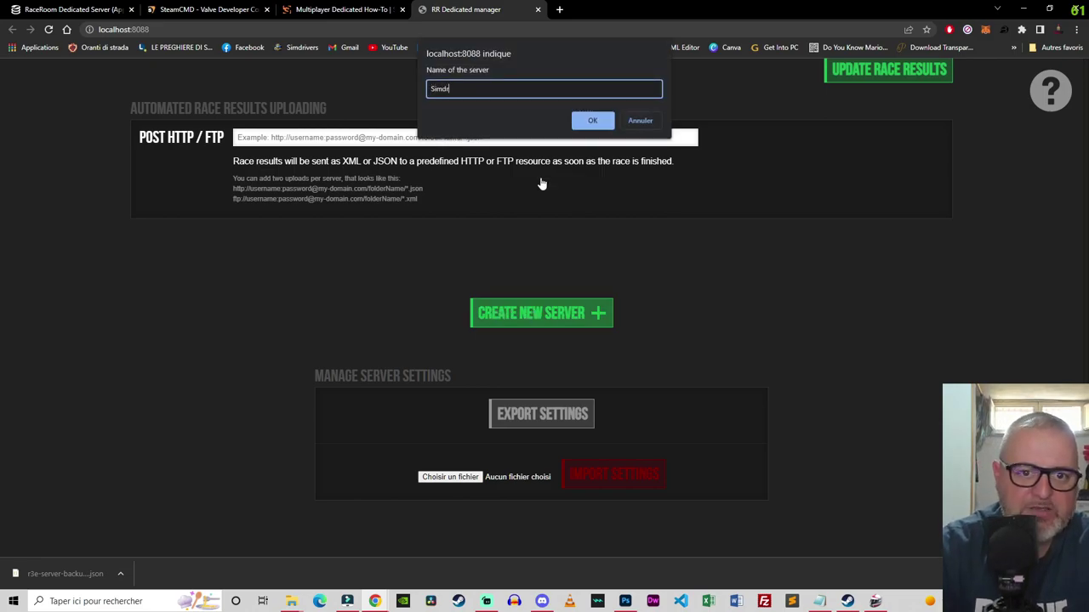
pyautogui.write('vers2')
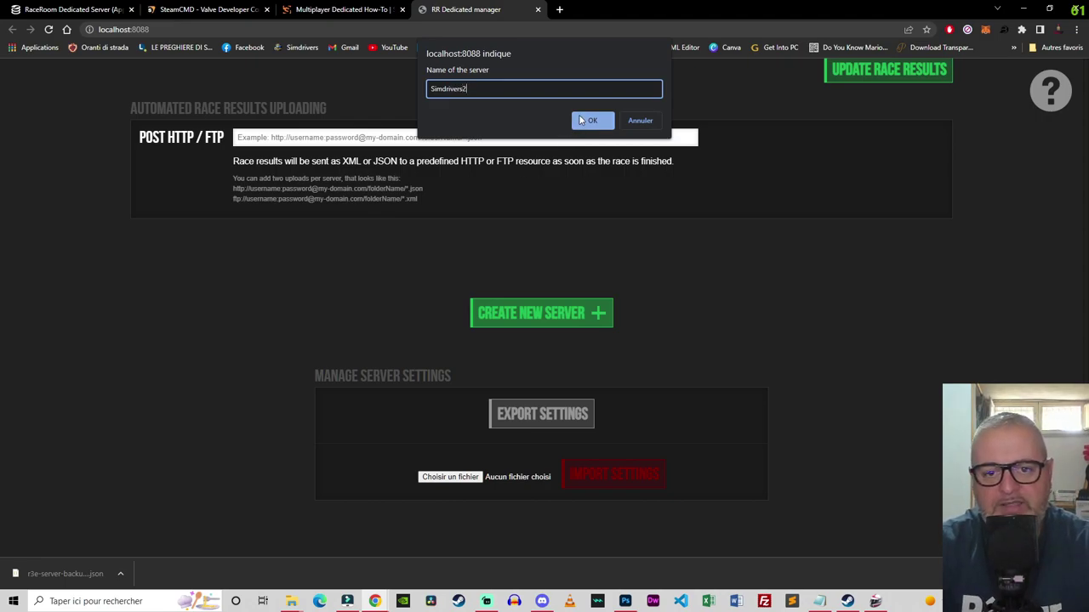
pyautogui.click(604, 121)
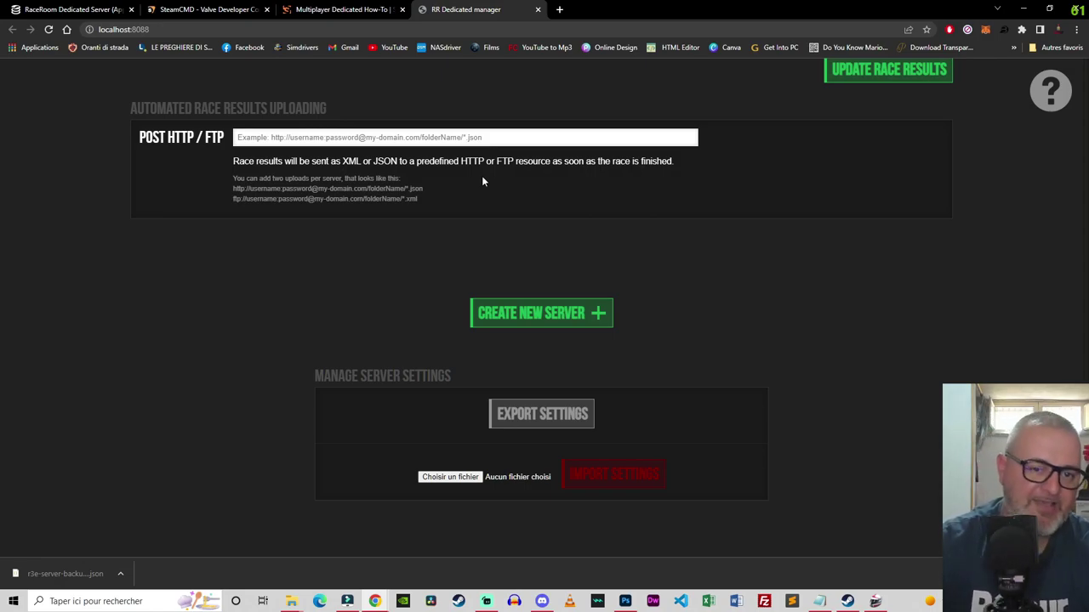
# Step: Scroll back to the top and turn off the Simdrivers.eu server
pyautogui.scroll(15, 470, 216)
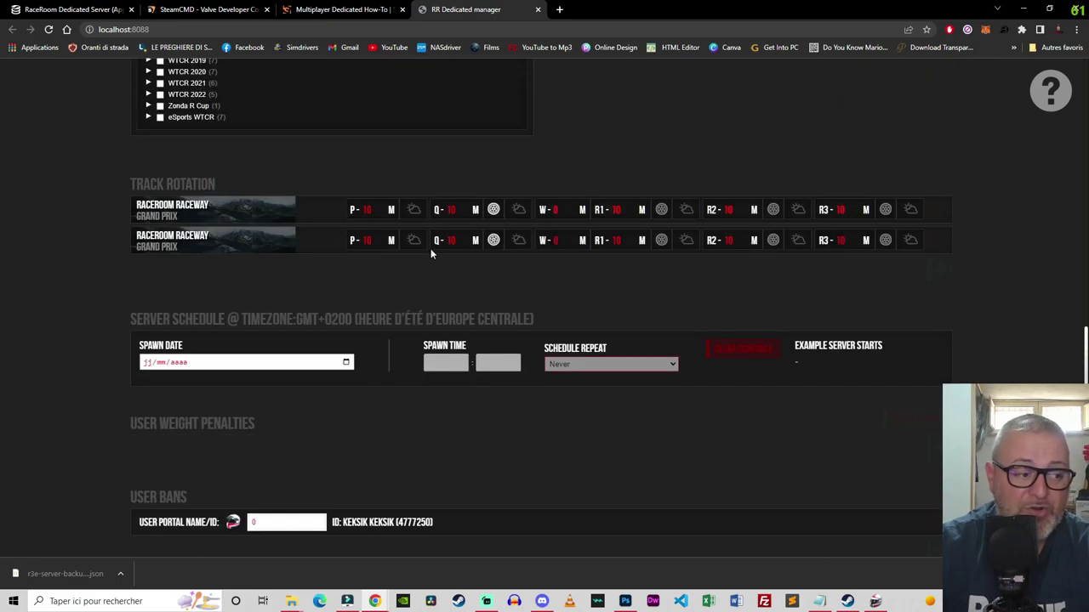
pyautogui.scroll(15, 430, 248)
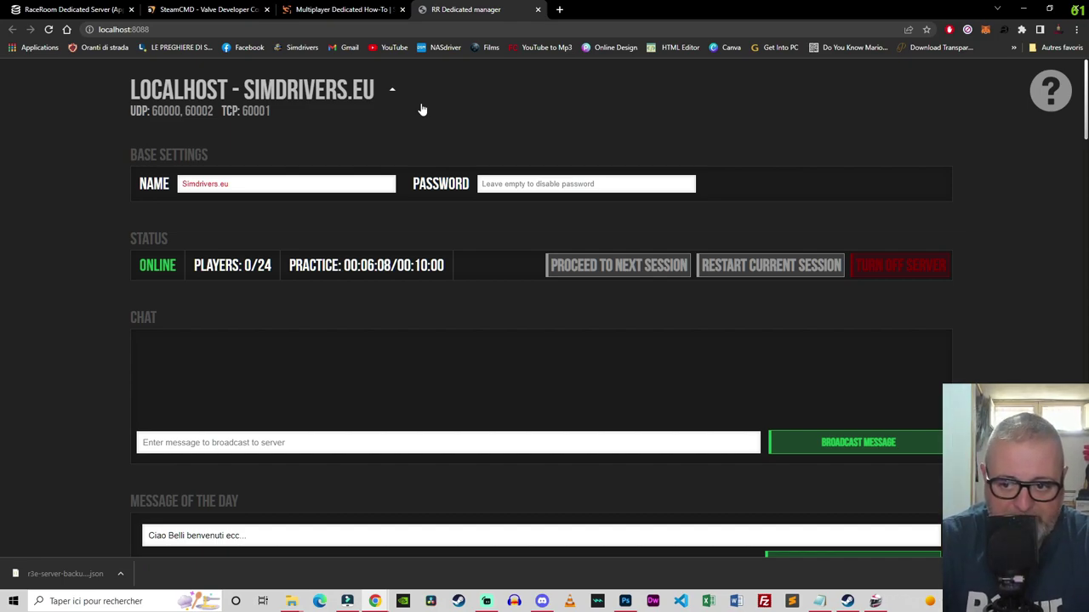
pyautogui.click(874, 267)
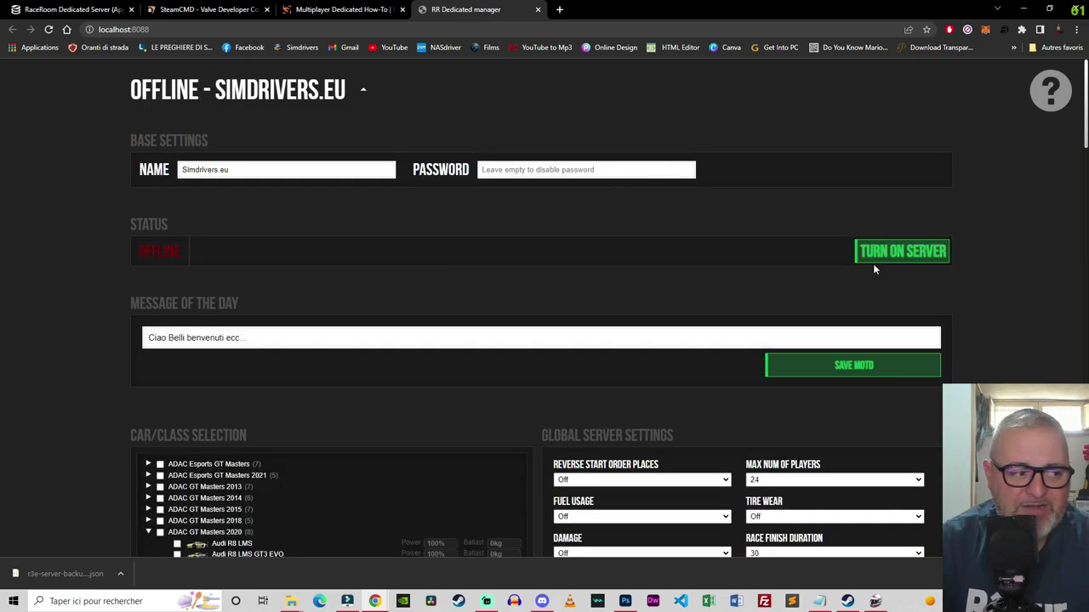